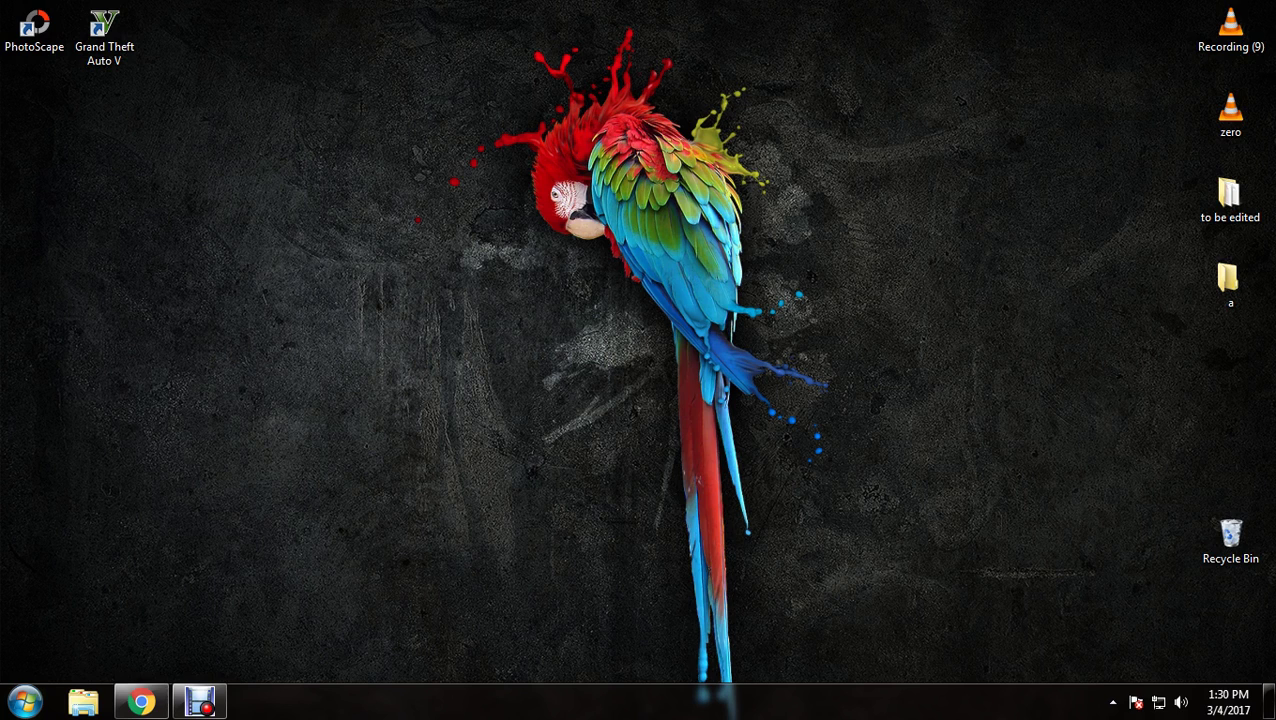
Launch VMware Workstation 12 Player from the Start menu's VMware folder and position its window
left_click(24, 701)
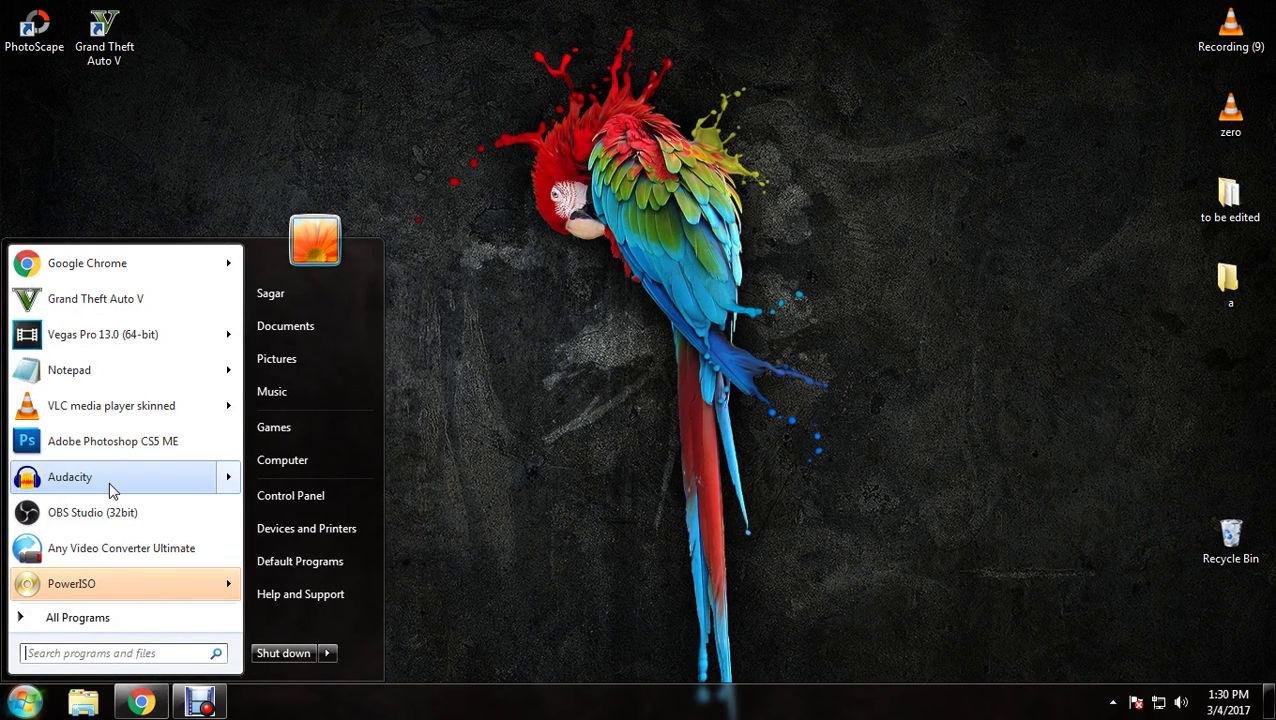
left_click(96, 620)
scroll(95, 590, "down", 5)
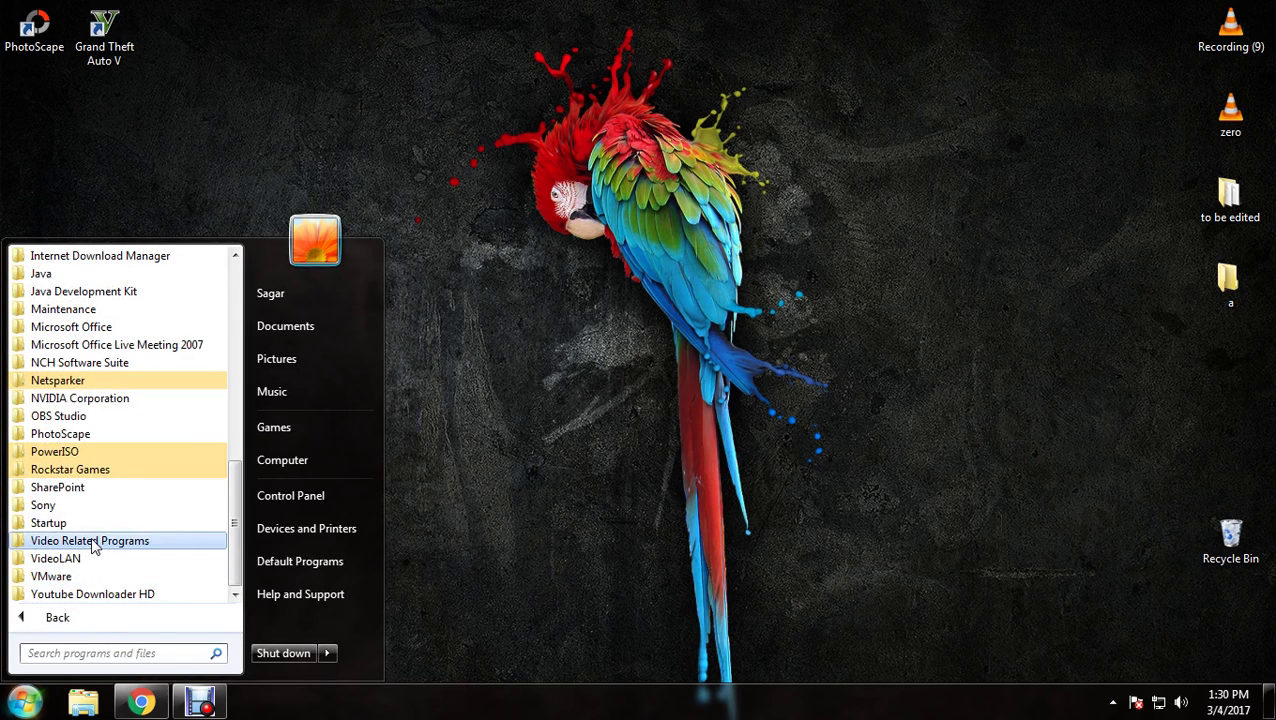
left_click(60, 576)
left_click(91, 596)
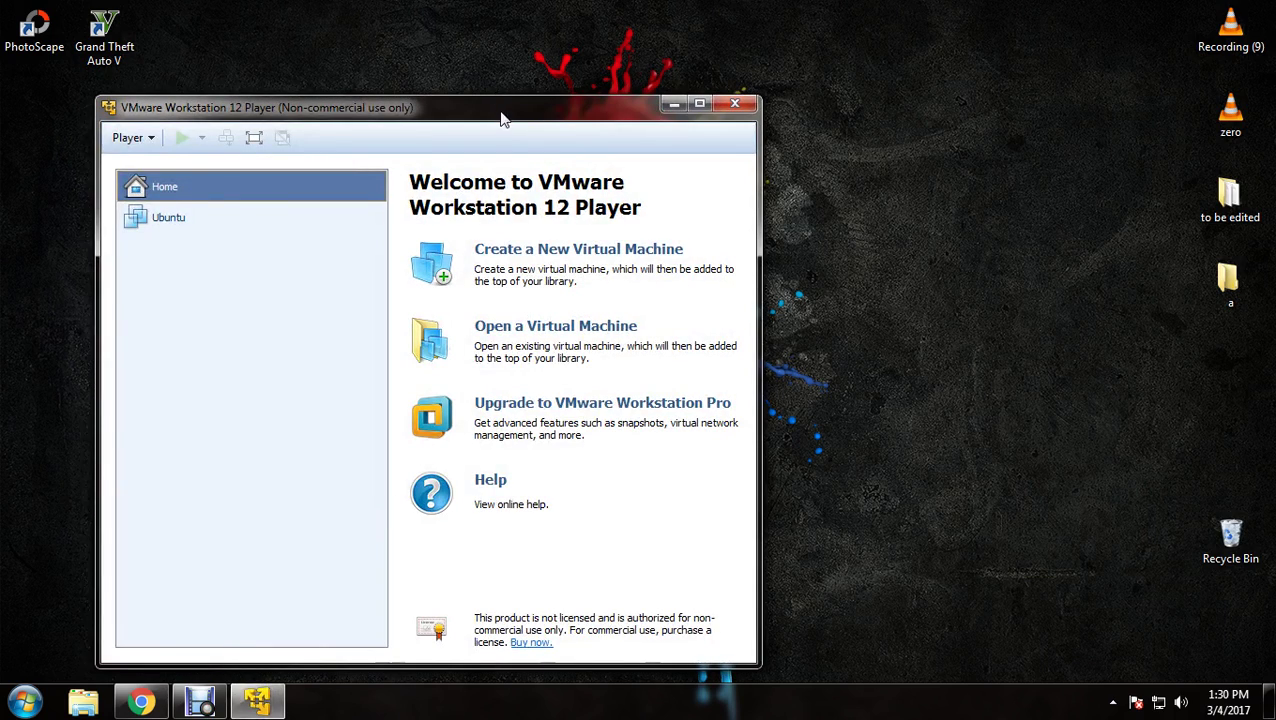
left_click_drag(503, 117, 603, 101)
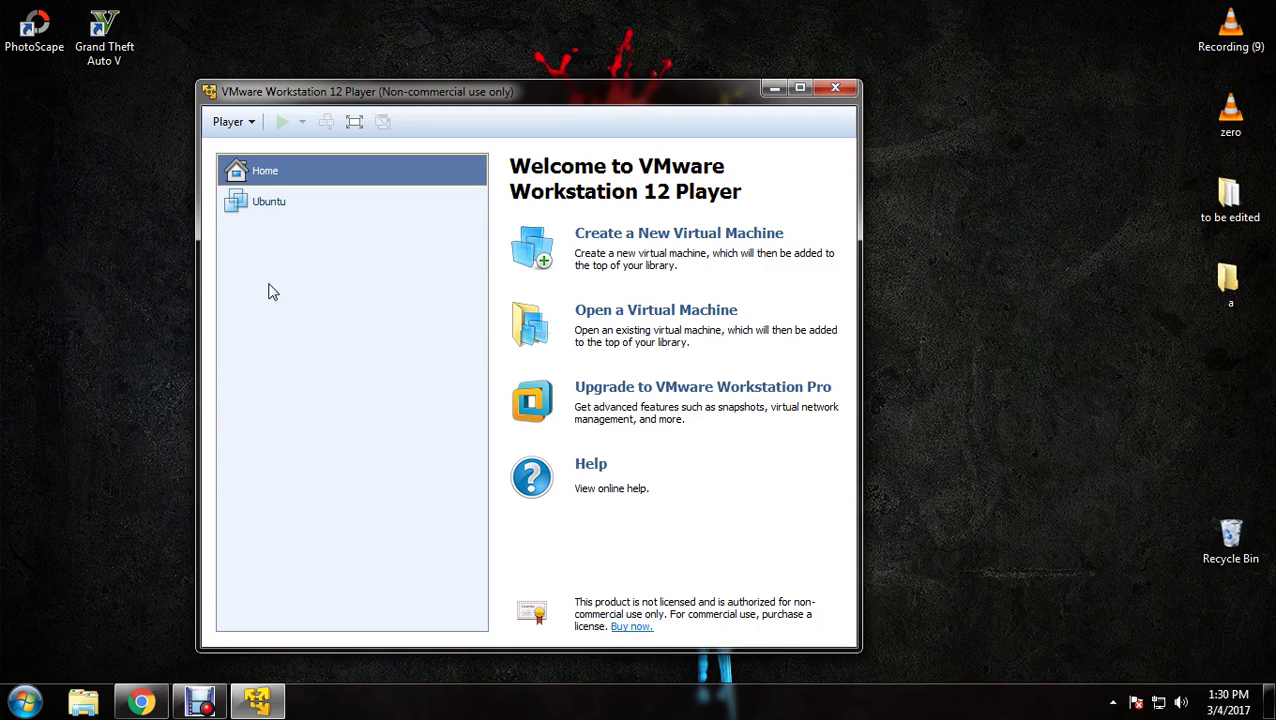
left_click_drag(448, 97, 481, 78)
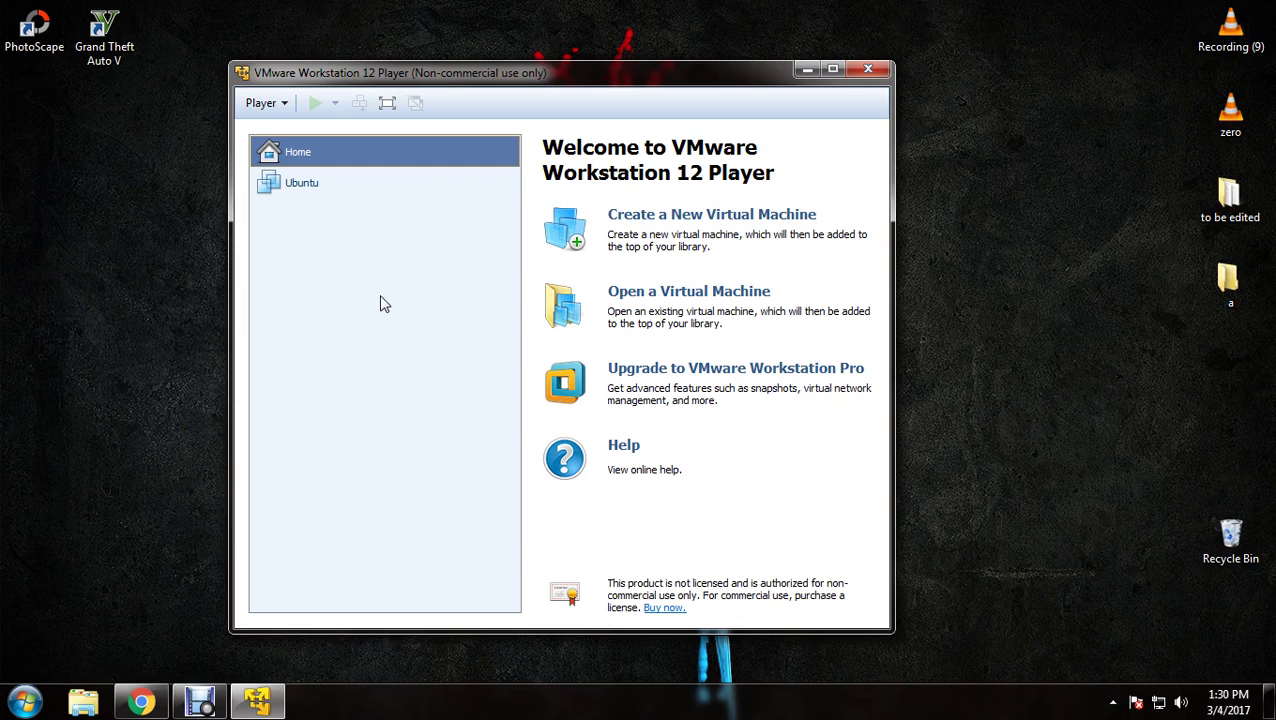
Open the Computer window, then view the Parrot download page in the existing Chrome window
left_click(24, 700)
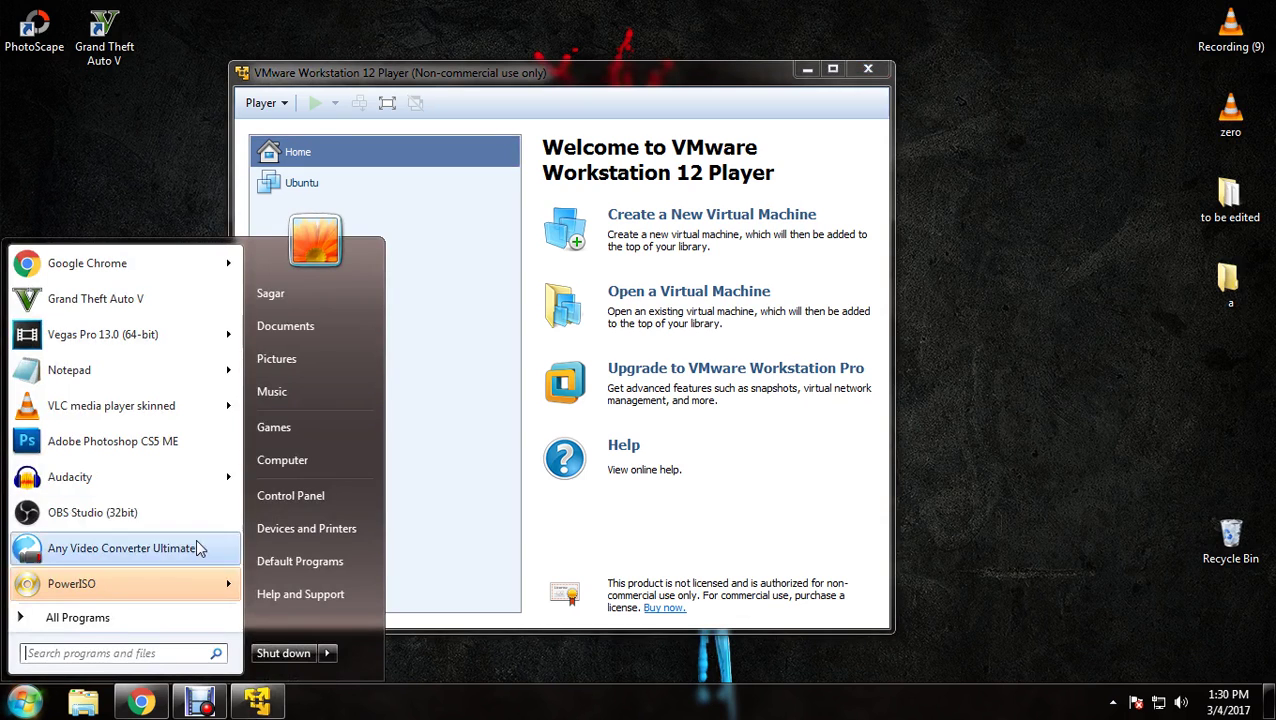
left_click(299, 462)
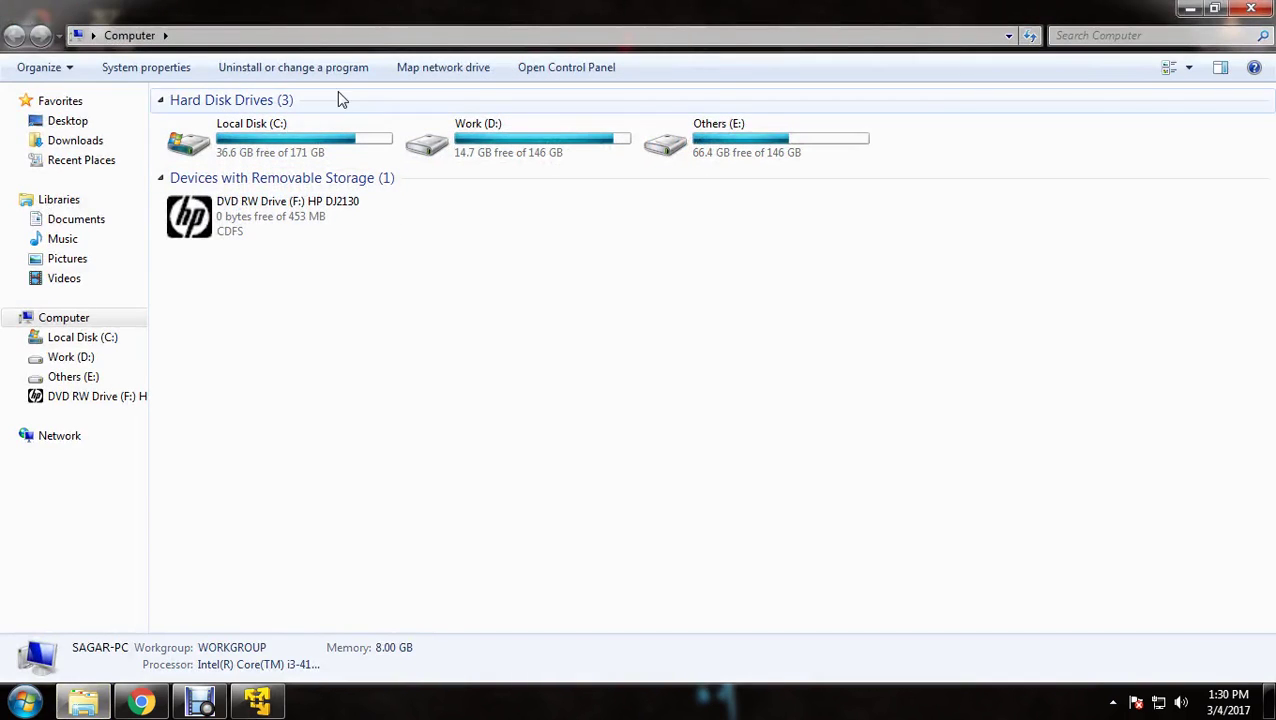
left_click(141, 700)
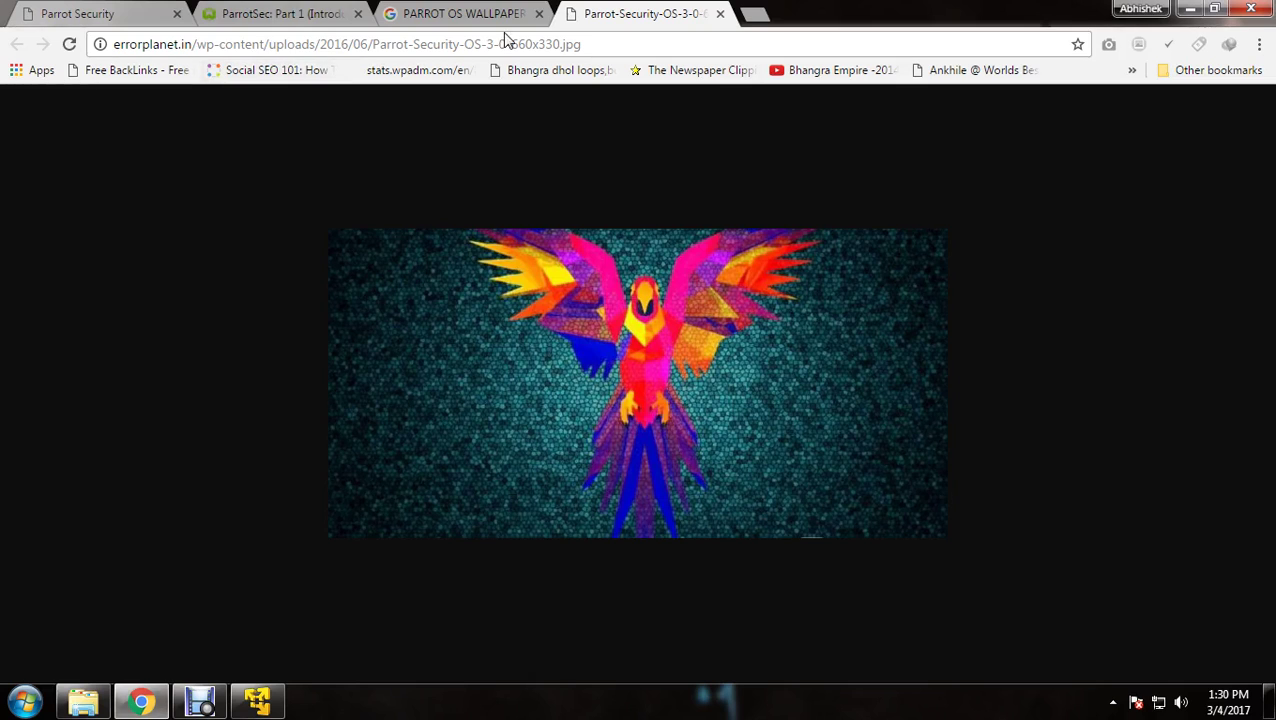
left_click(125, 14)
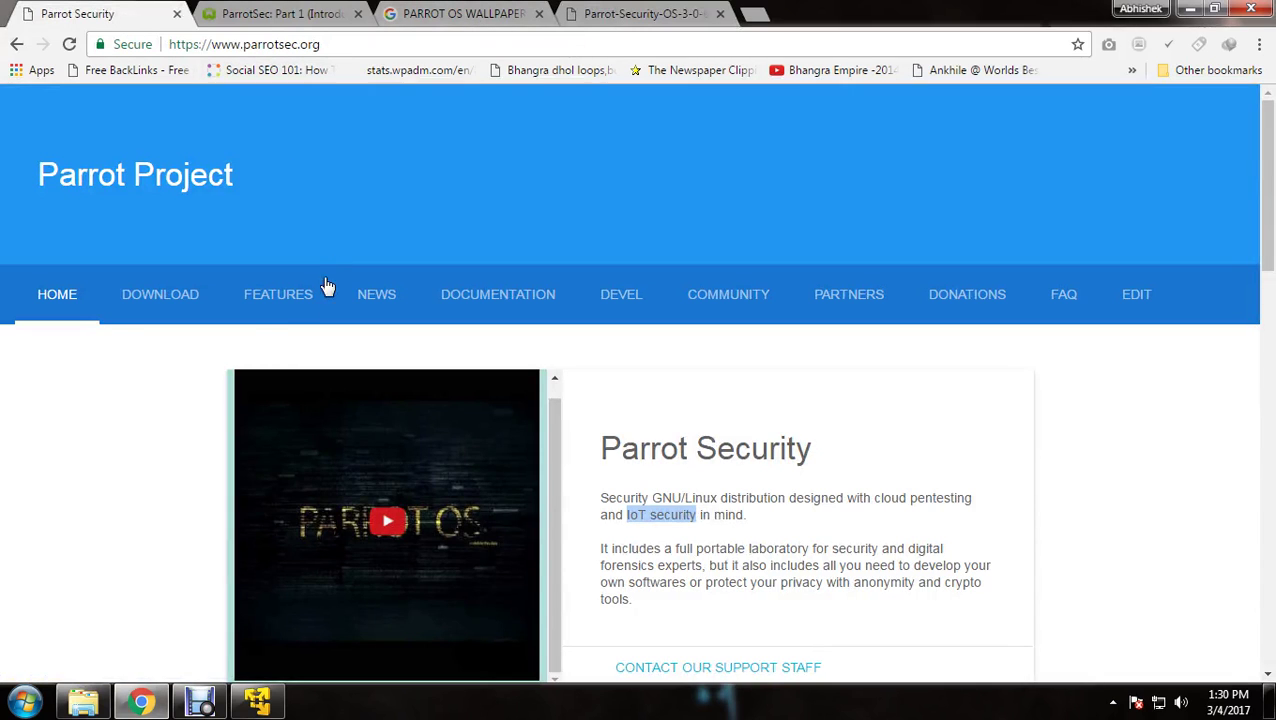
left_click(150, 298)
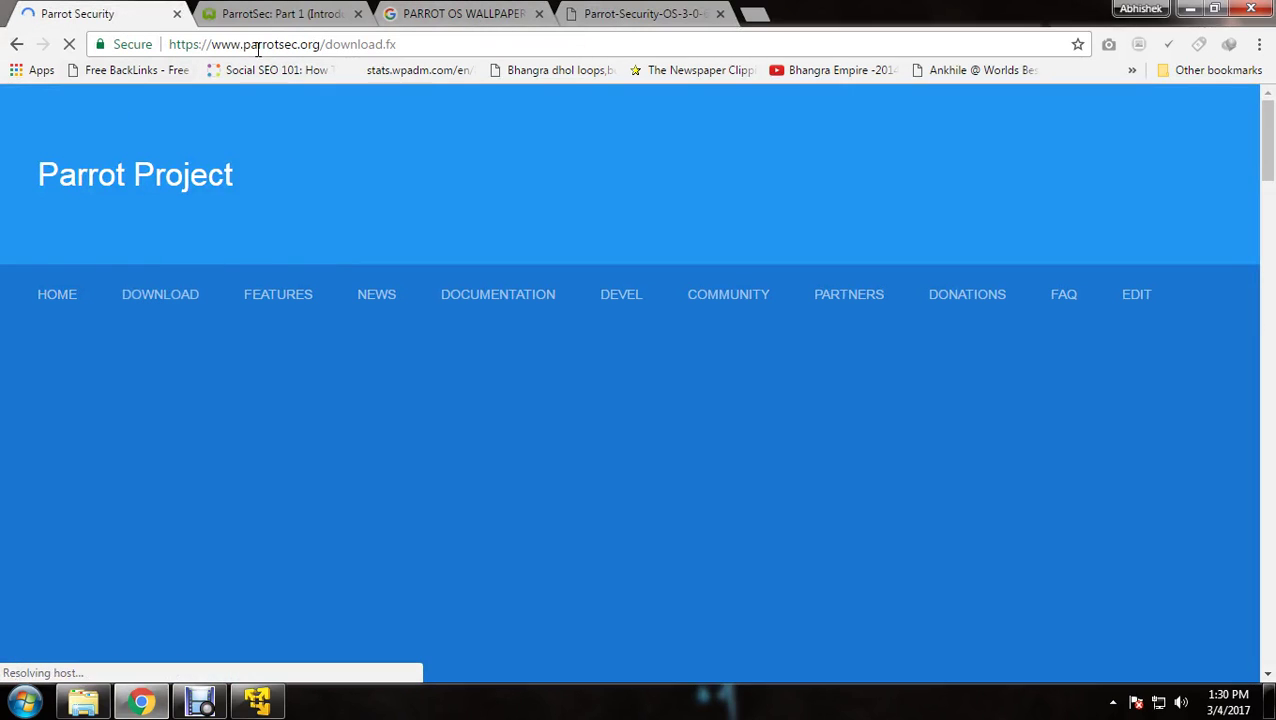
Close the old Chrome window and launch a fresh Google Chrome window
left_click(1251, 8)
left_click(25, 702)
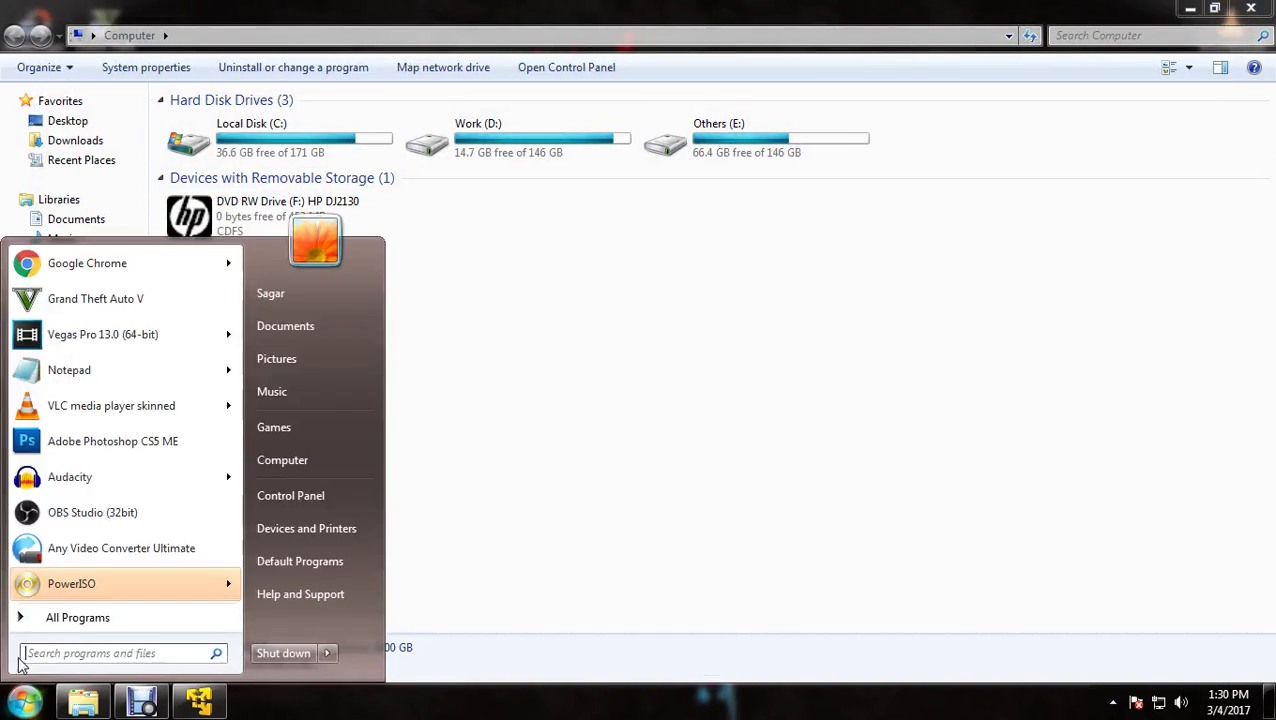
left_click(132, 268)
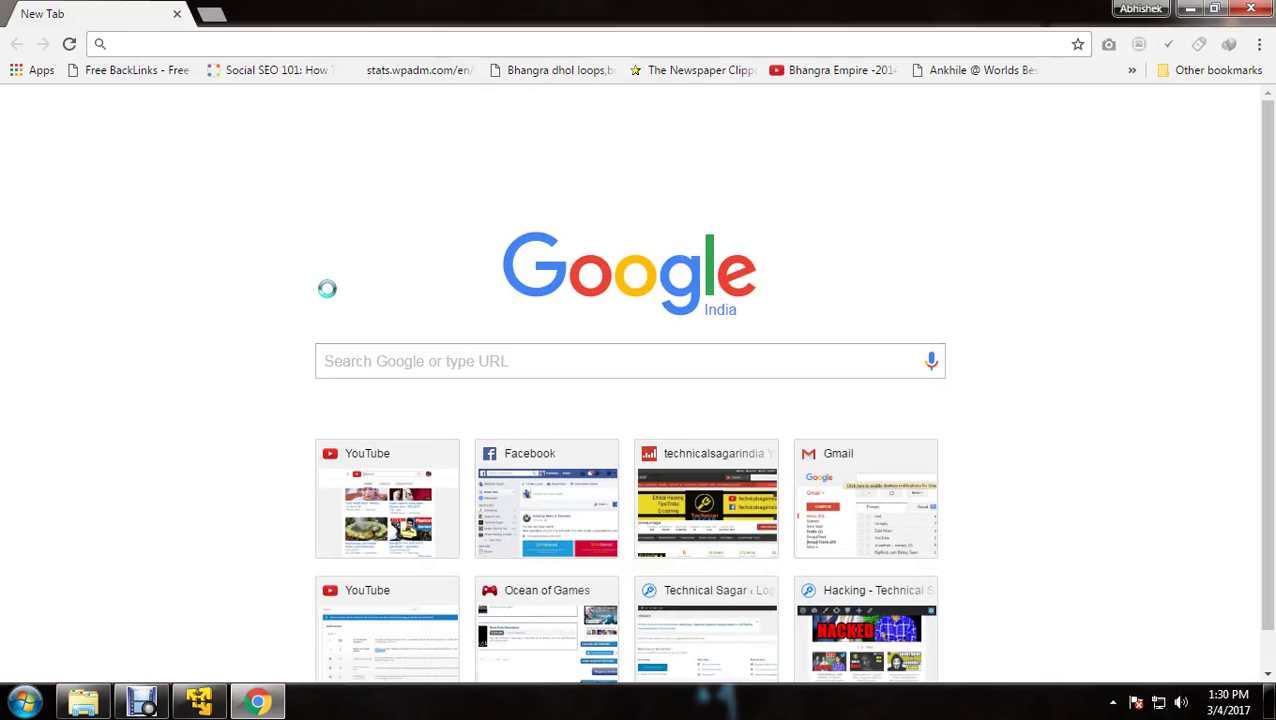
Search Google for 'PARROT OS' and open the download page on parrotsec.org
type("PARROT")
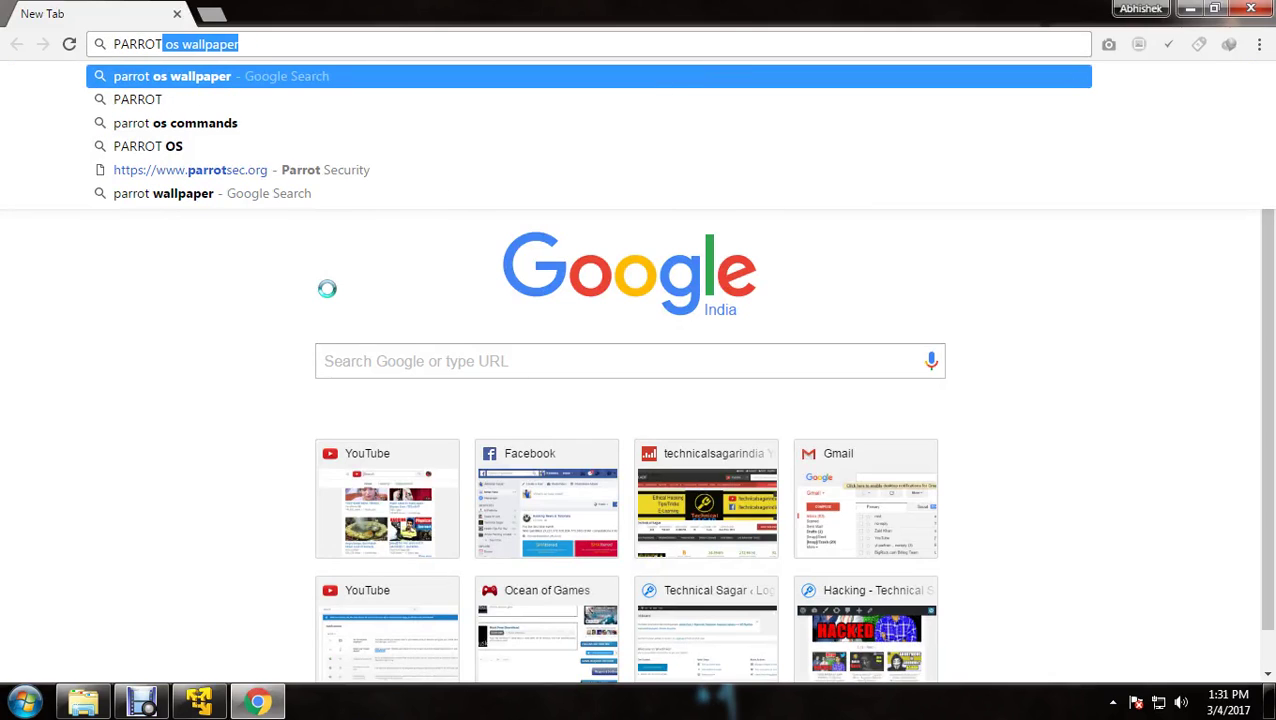
key("Down")
key("Down")
key("Down")
key("Return")
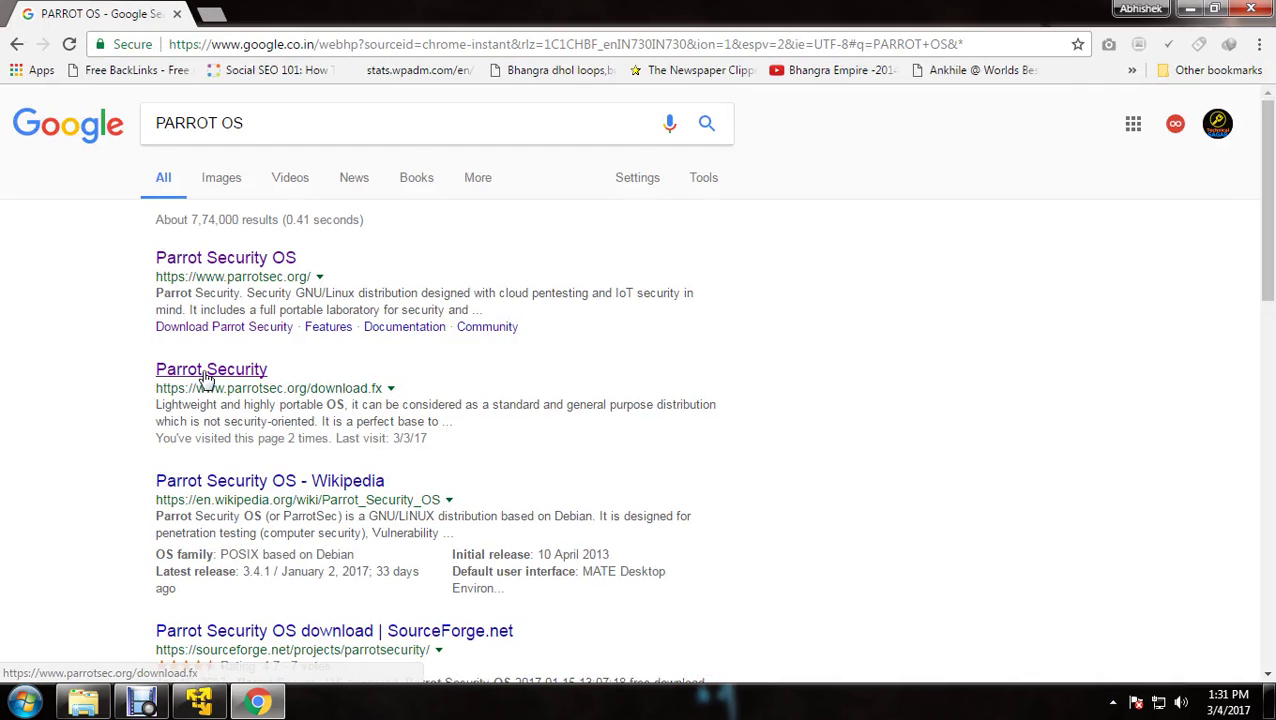
left_click(197, 264)
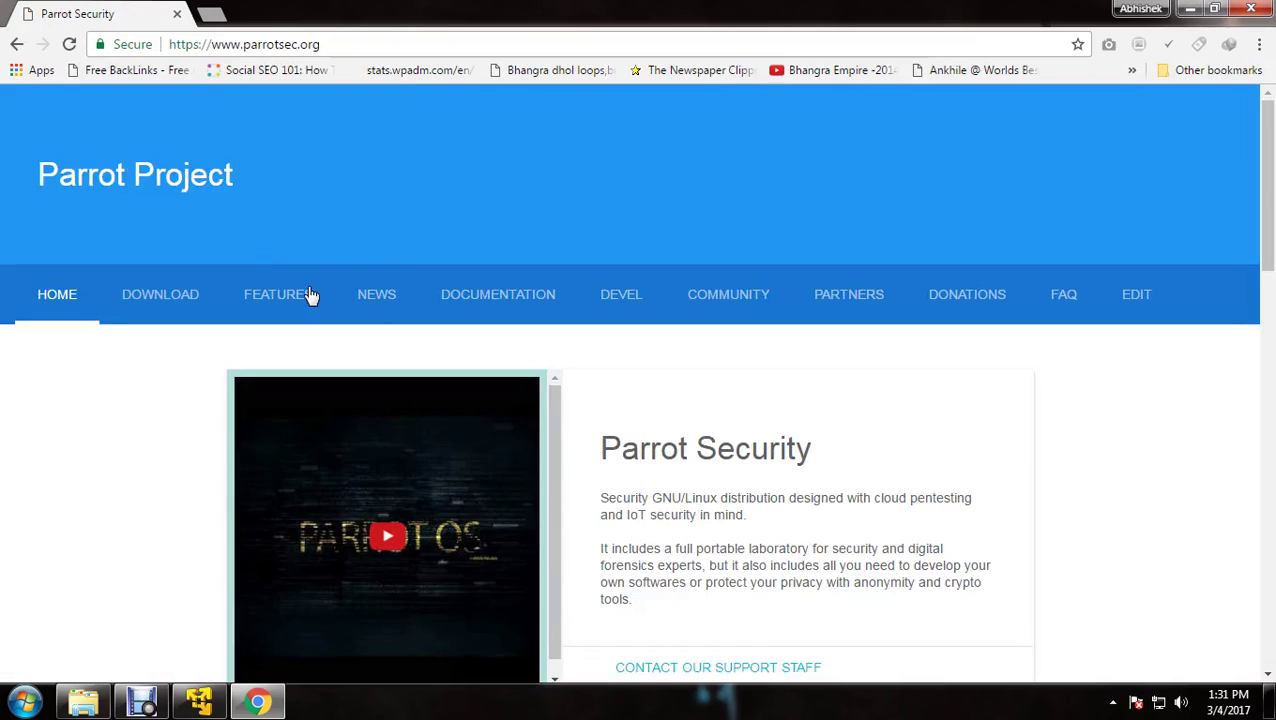
left_click(166, 306)
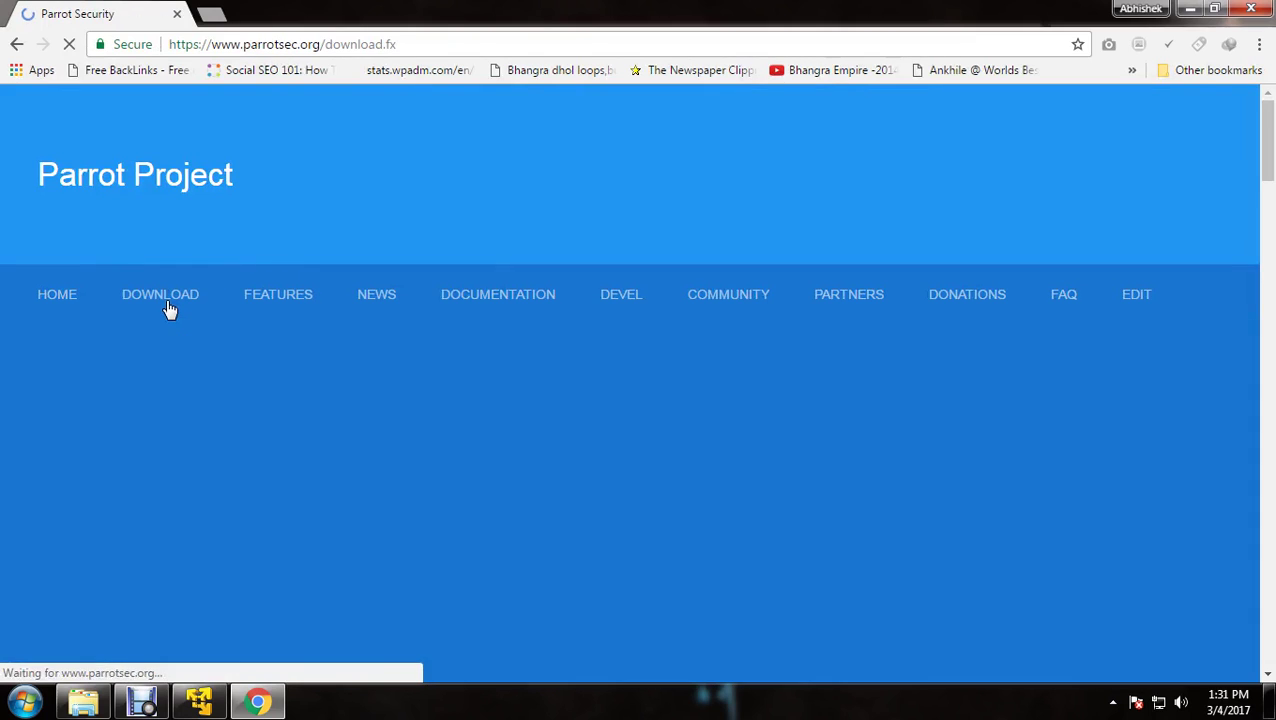
Browse the 64bit mirror list for the 3.4.1 Full Edition without choosing a server
scroll(370, 336, "down", 3)
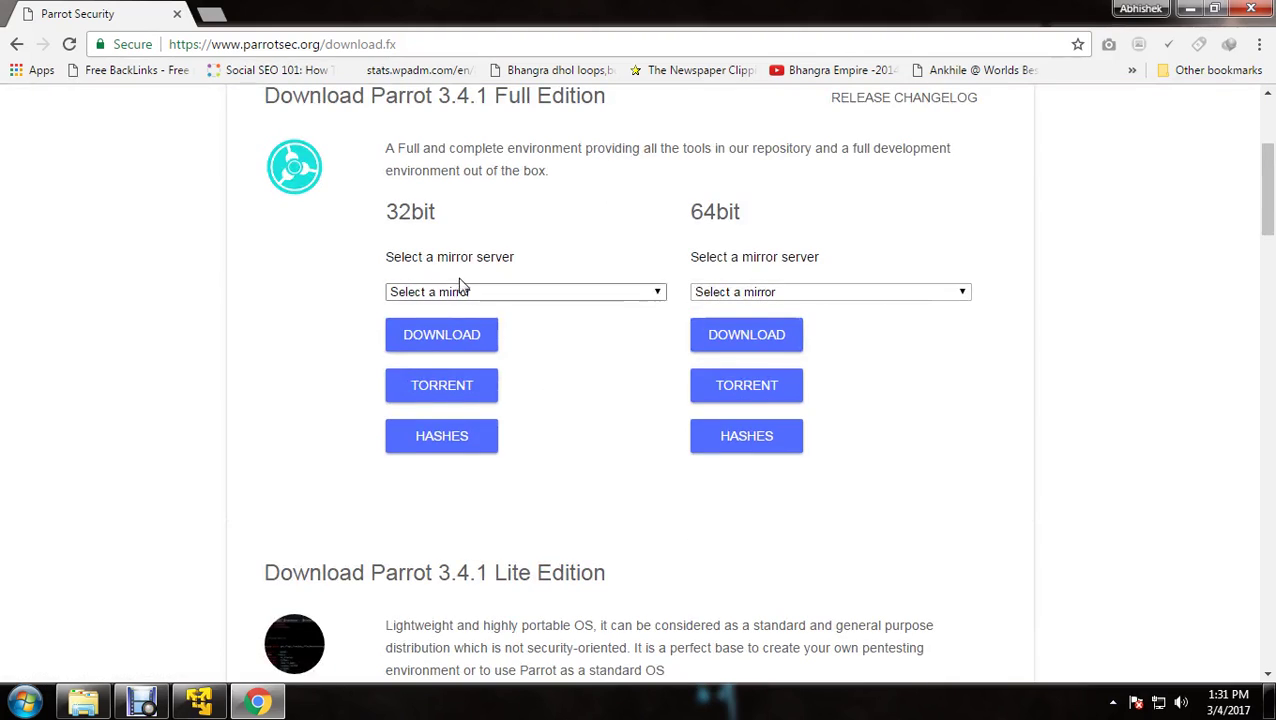
left_click(745, 294)
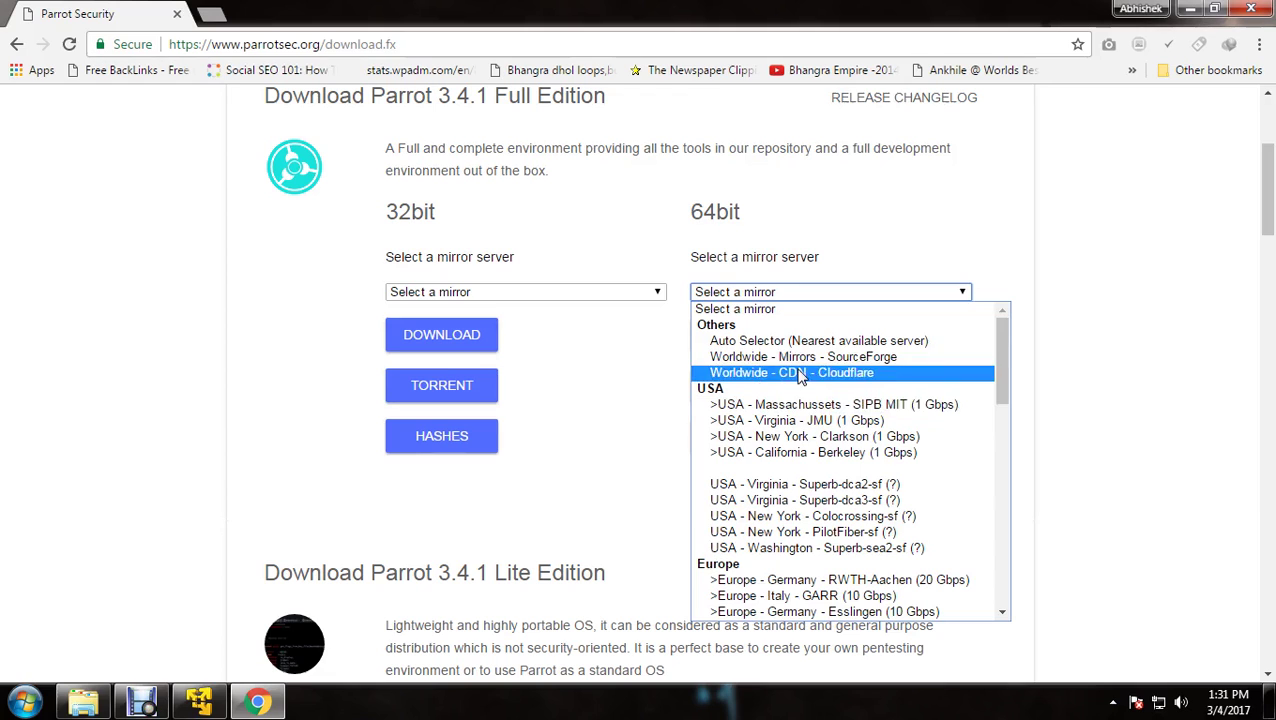
scroll(806, 455, "down", 4)
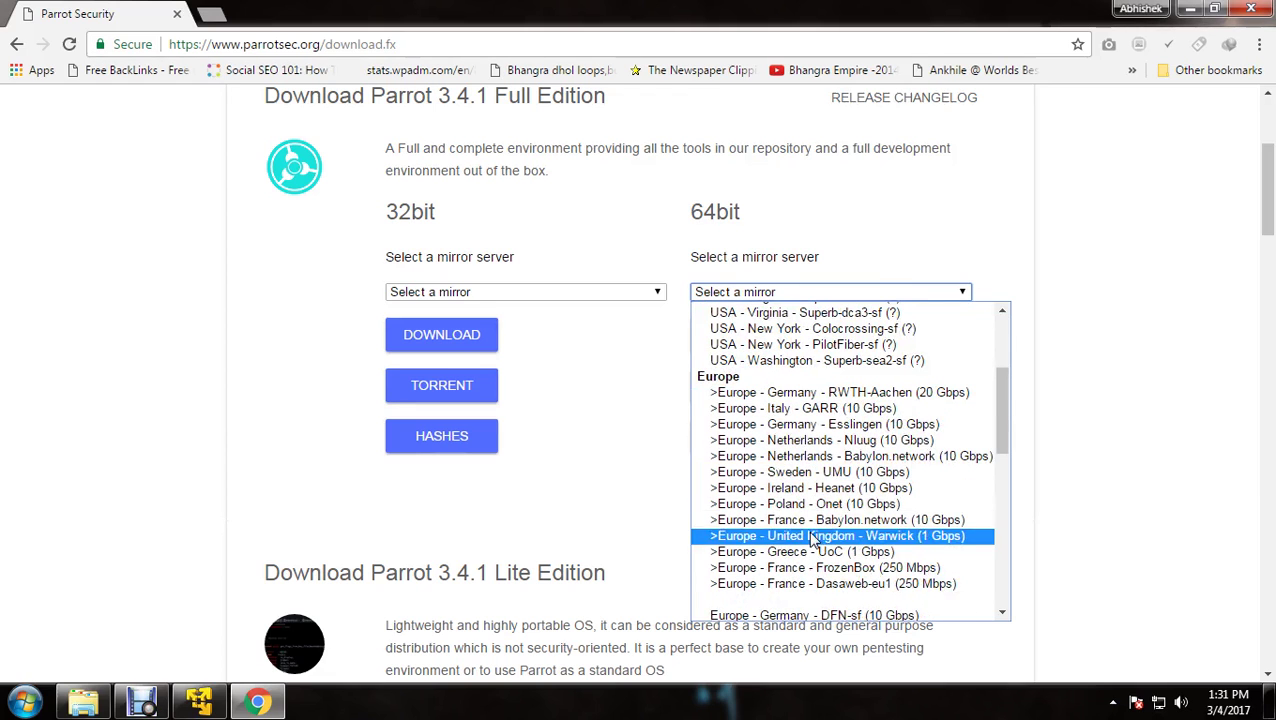
left_click(938, 371)
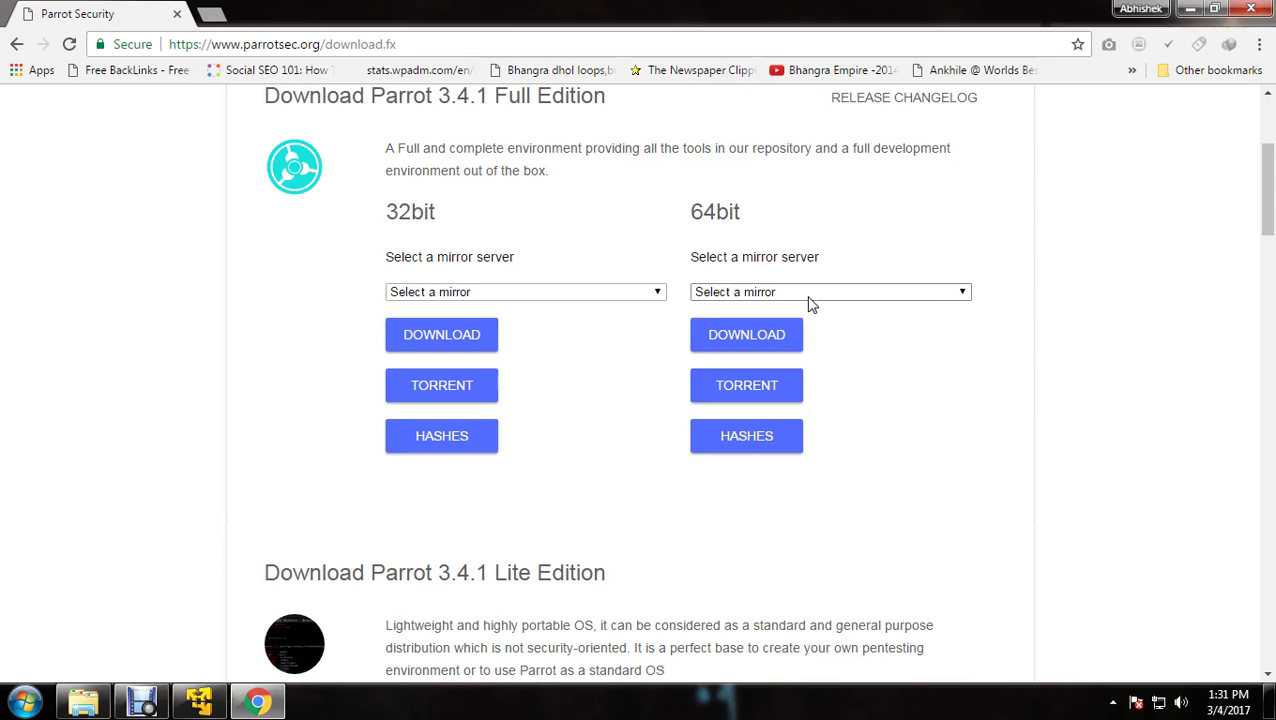
scroll(880, 321, "down", 1)
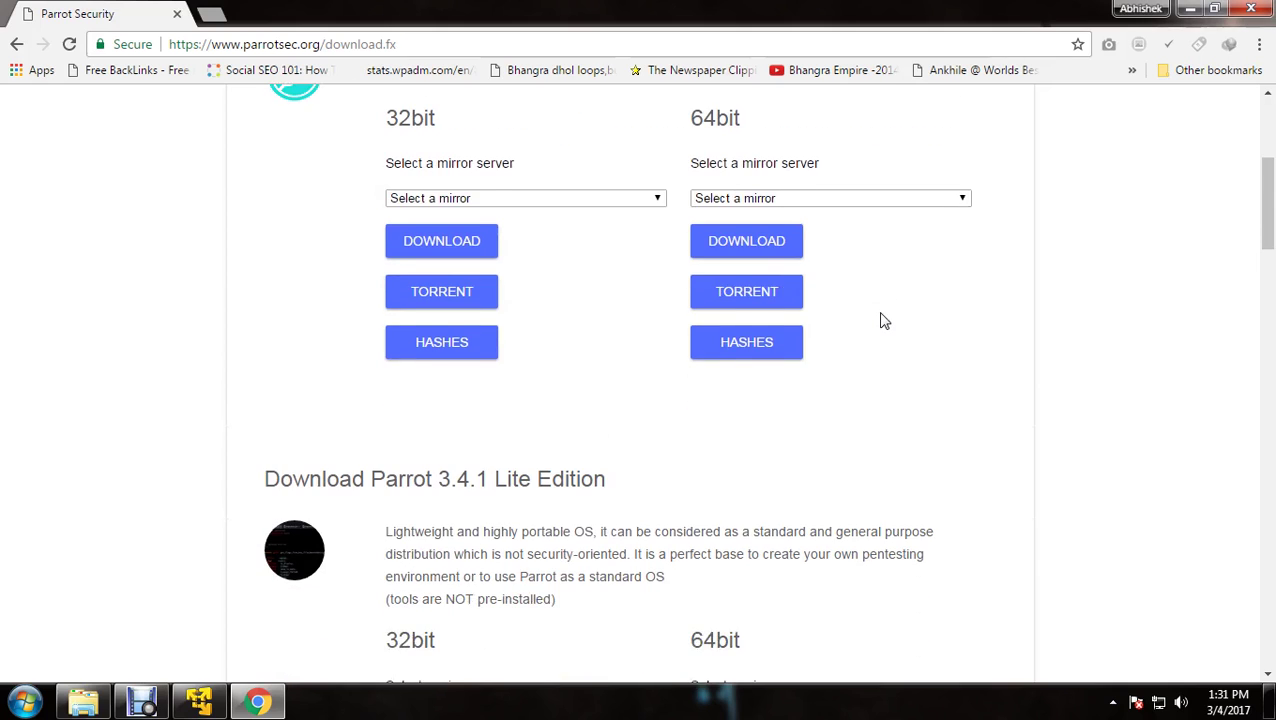
scroll(880, 321, "up", 2)
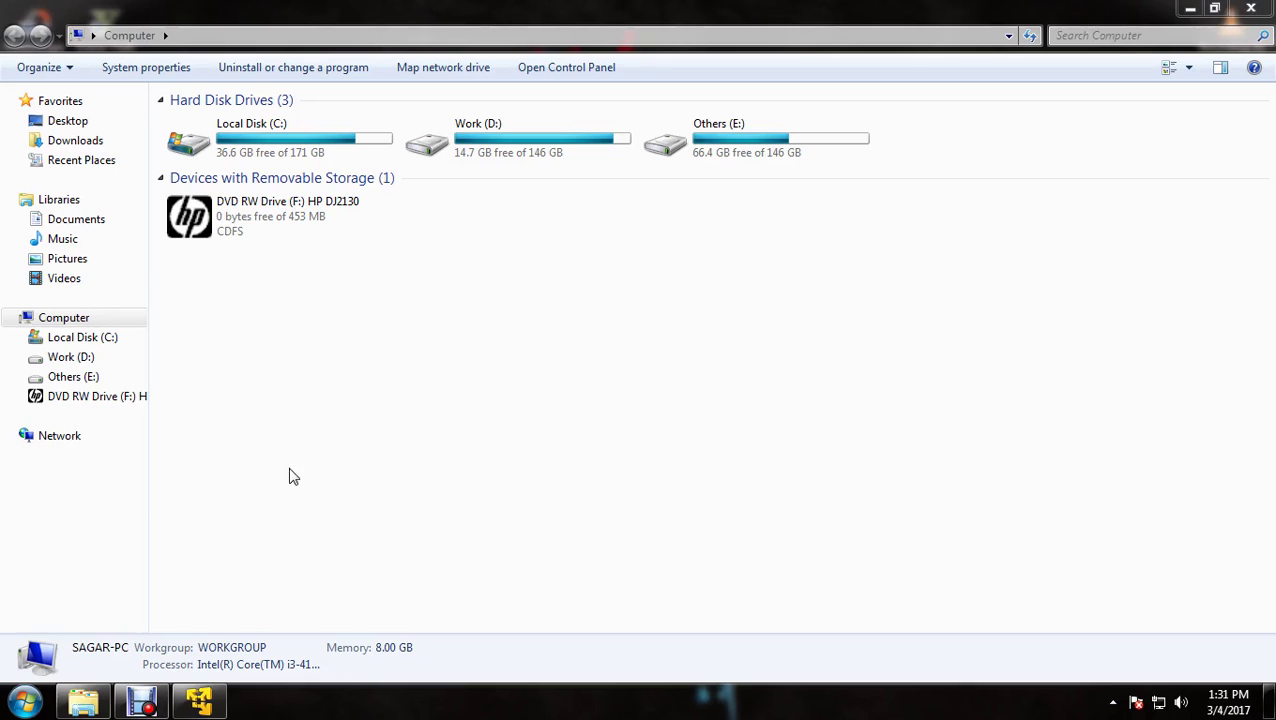
Start a new virtual machine using Parrot-lite-3.4.1_amd64.iso as the installer disc image
left_click(205, 701)
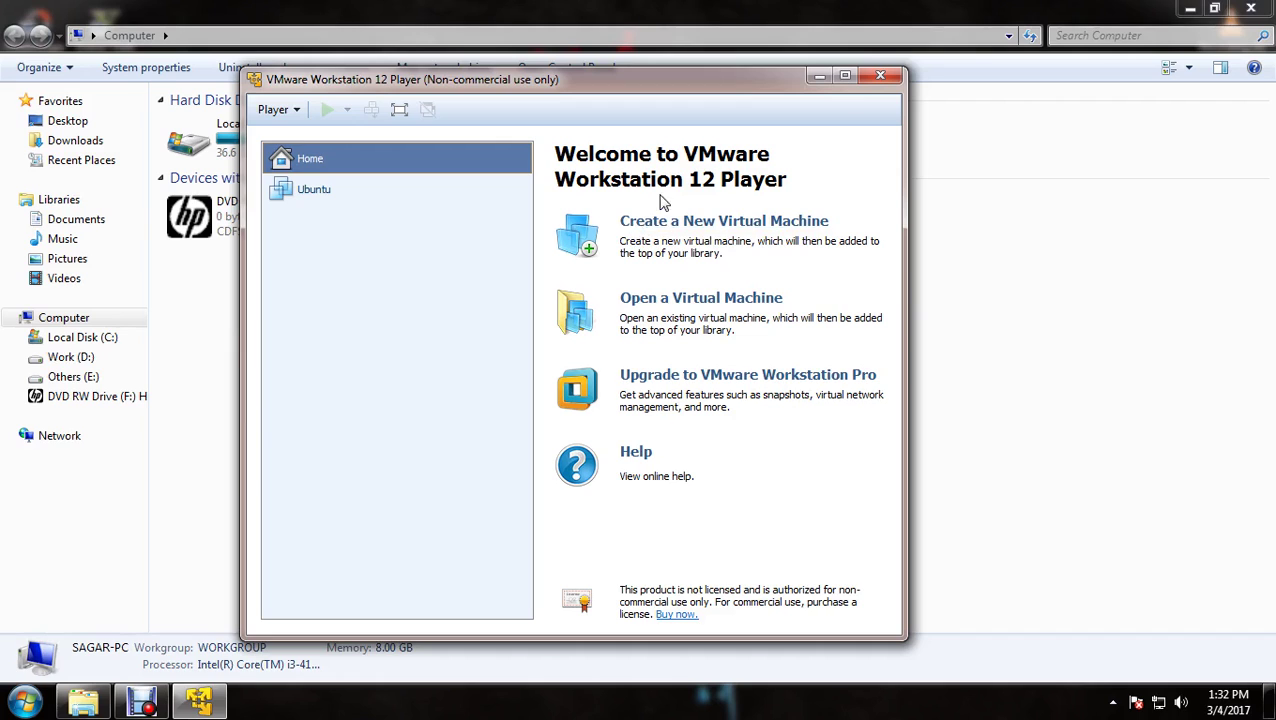
left_click(672, 240)
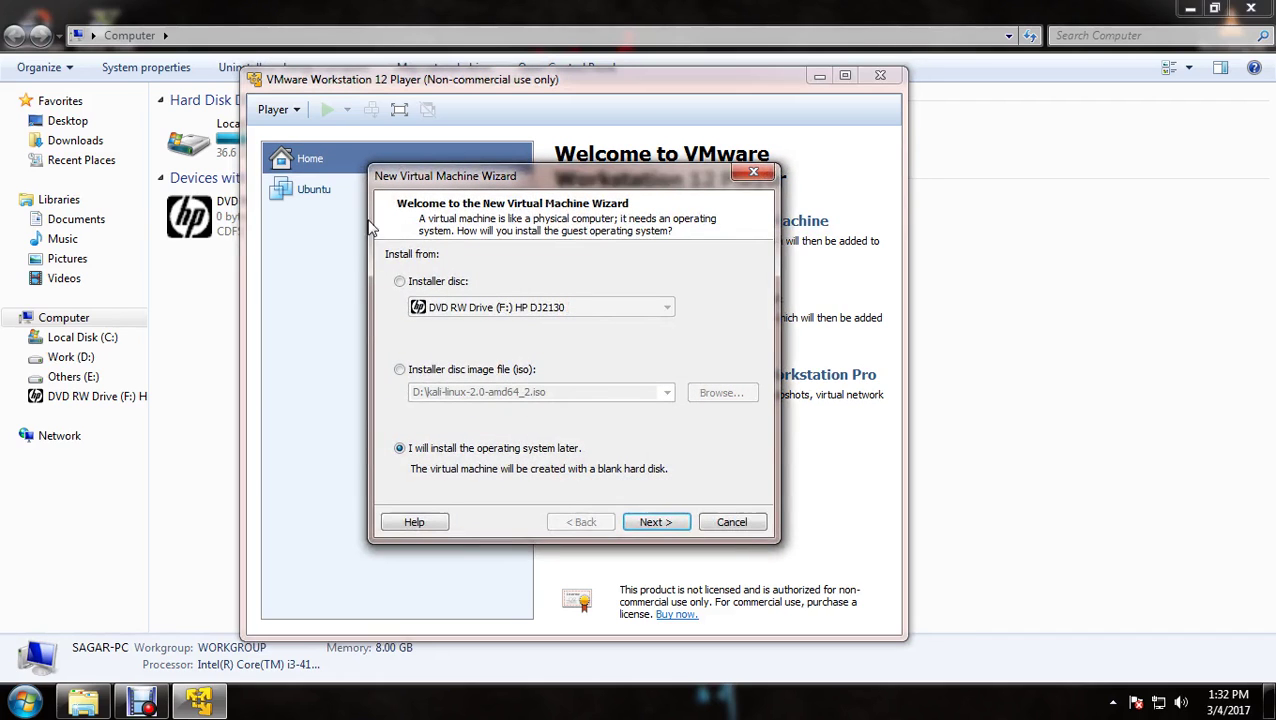
left_click(401, 371)
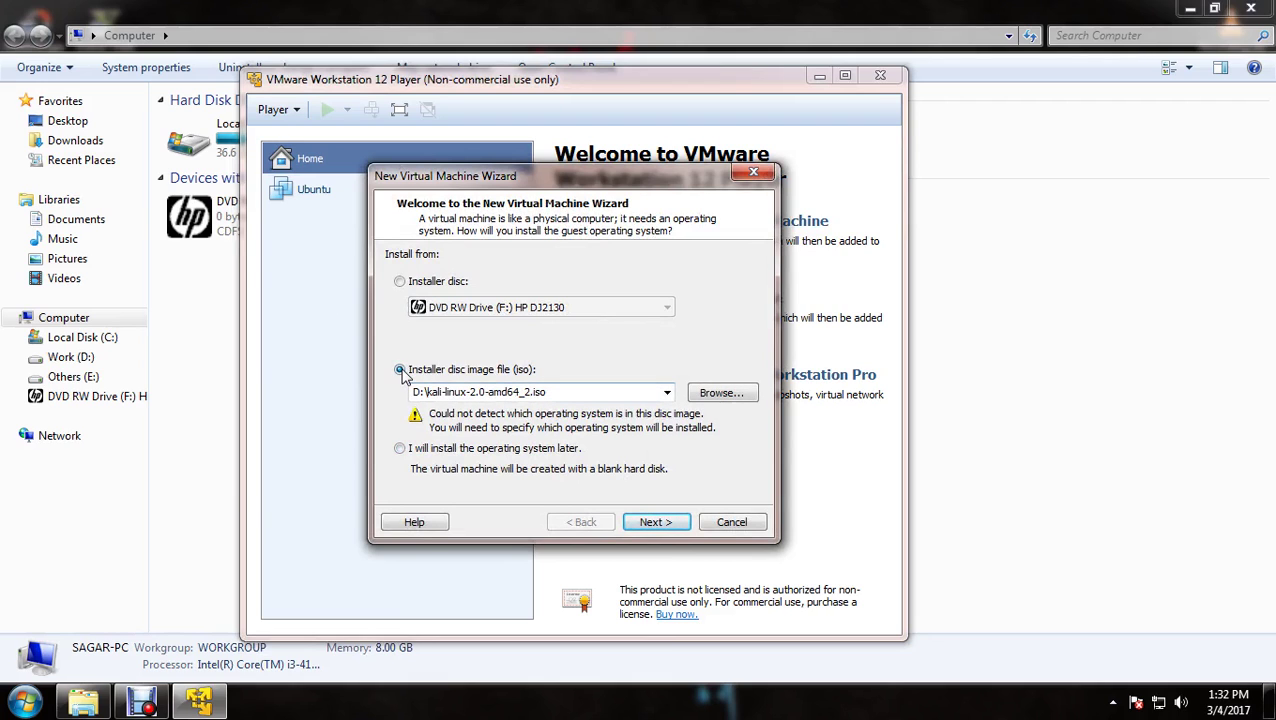
left_click(752, 394)
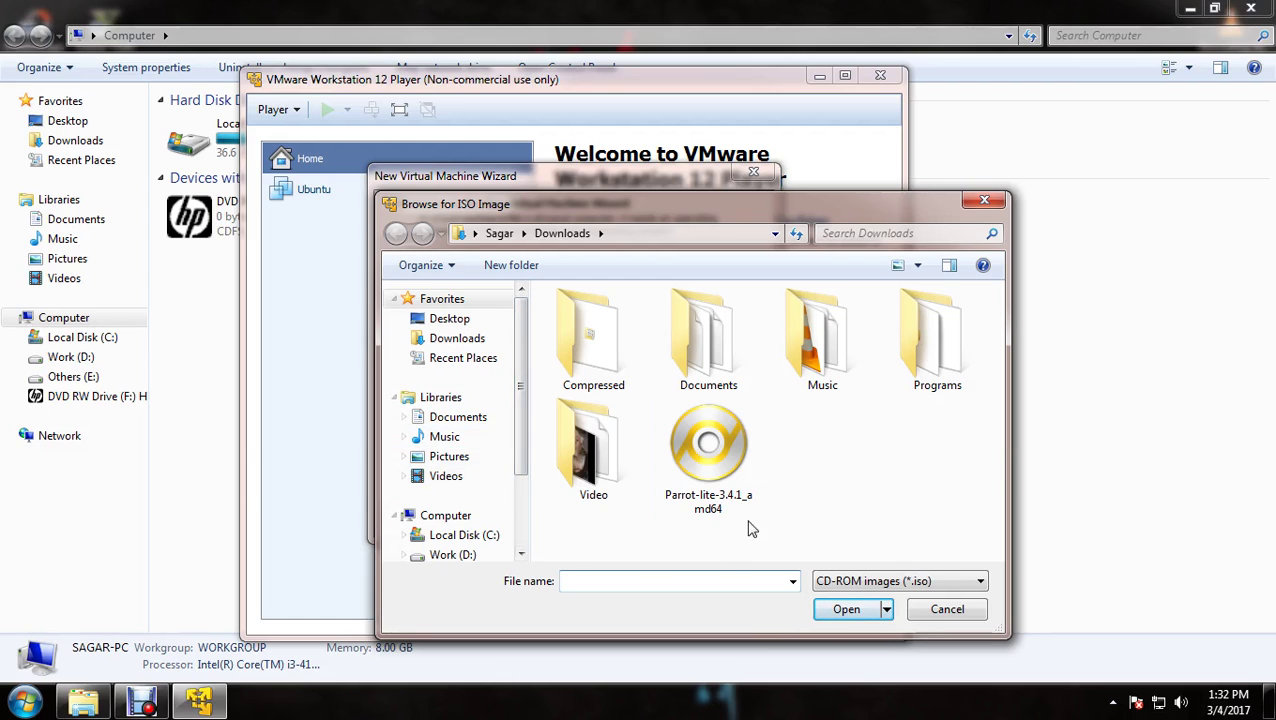
double_click(724, 474)
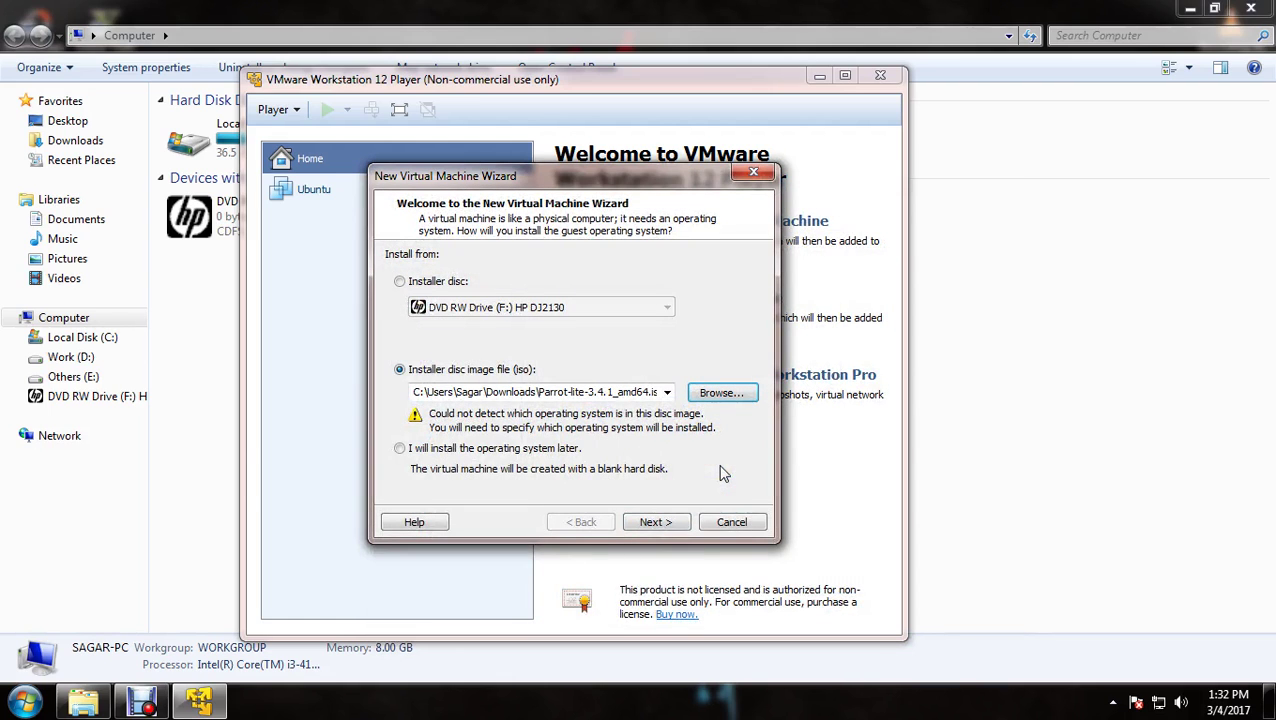
left_click(655, 522)
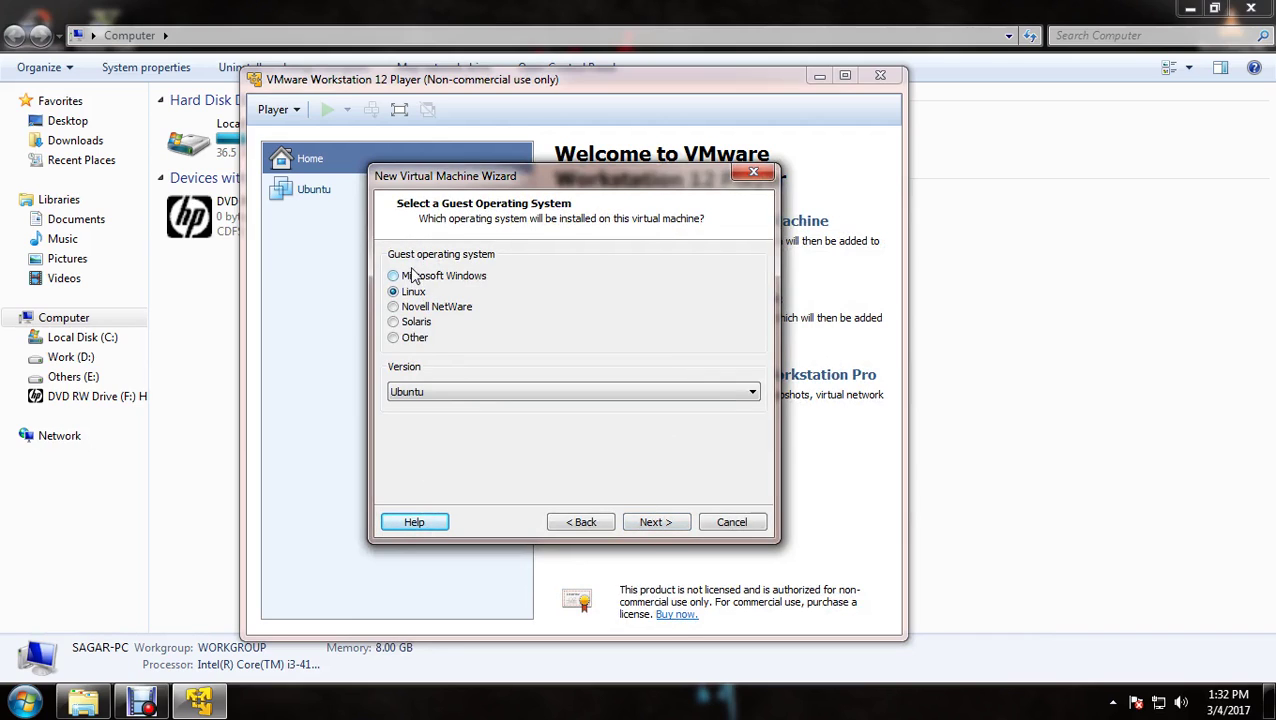
Accept Linux / Ubuntu as the guest operating system and continue
left_click_drag(548, 186, 476, 97)
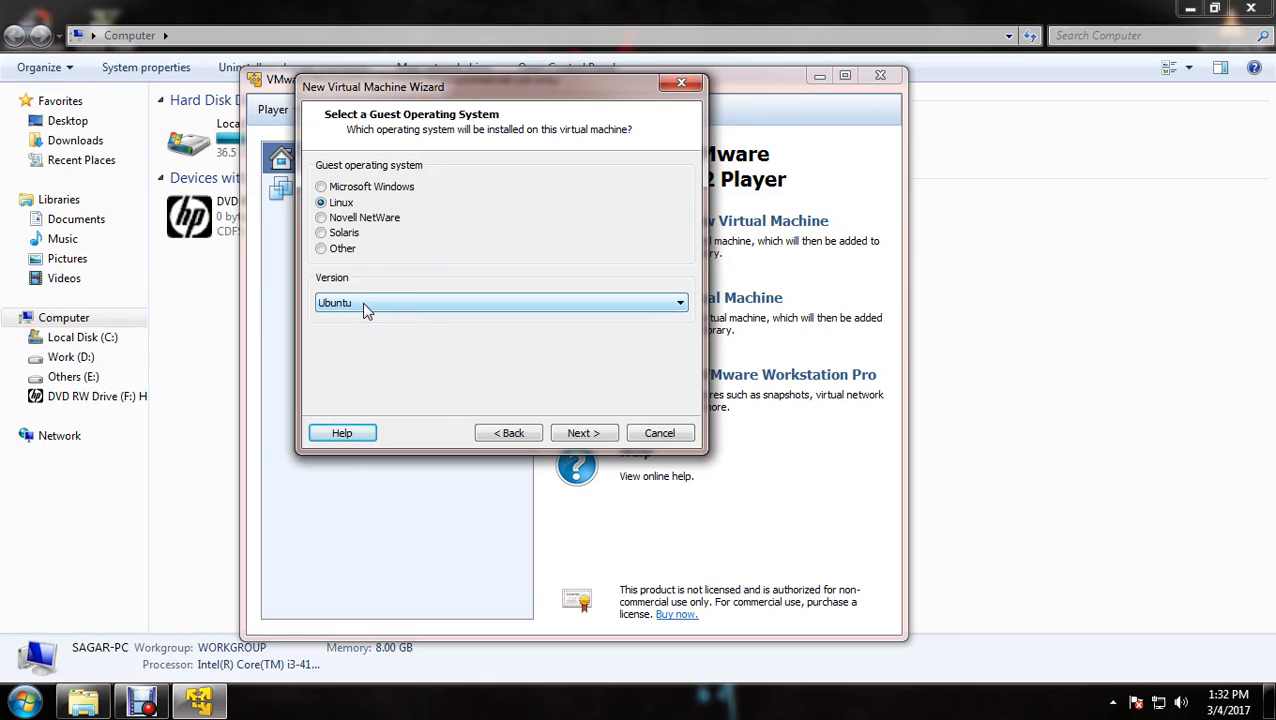
left_click(582, 433)
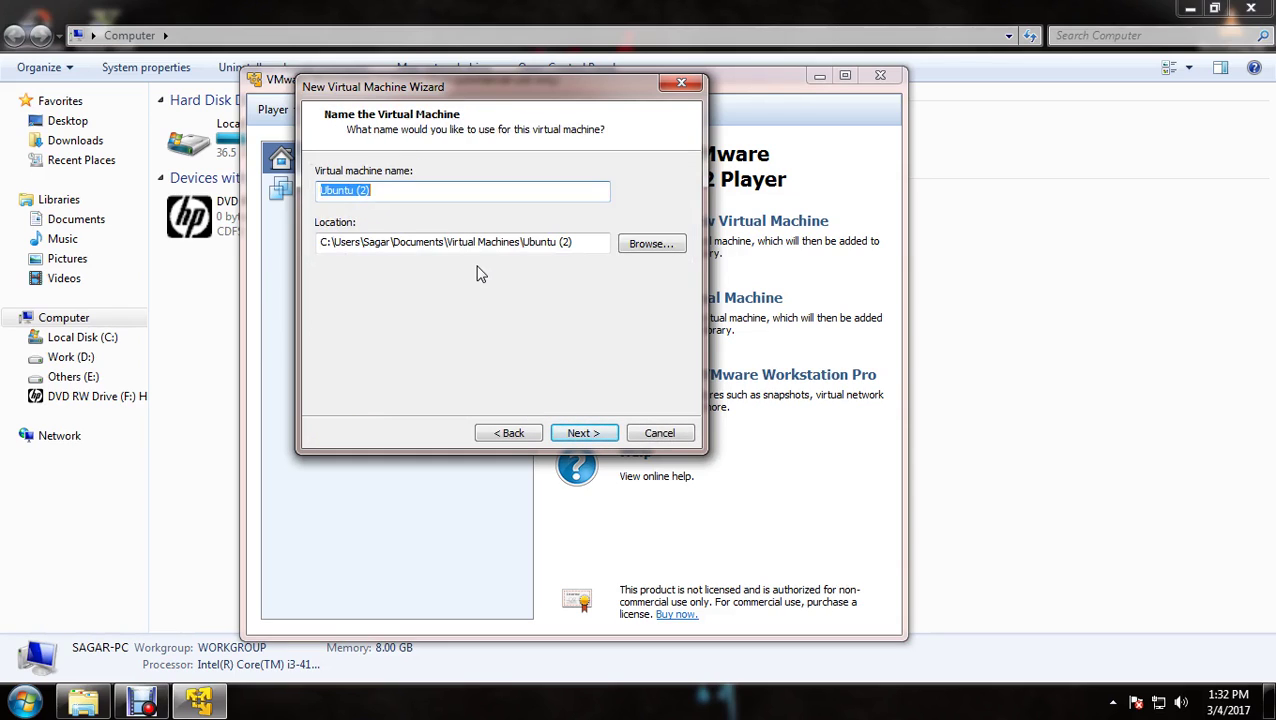
Name the virtual machine 'Parrot os' and store its virtual disk as a single file
type("pA")
key("BackSpace")
key("BackSpace")
type("Parrot os")
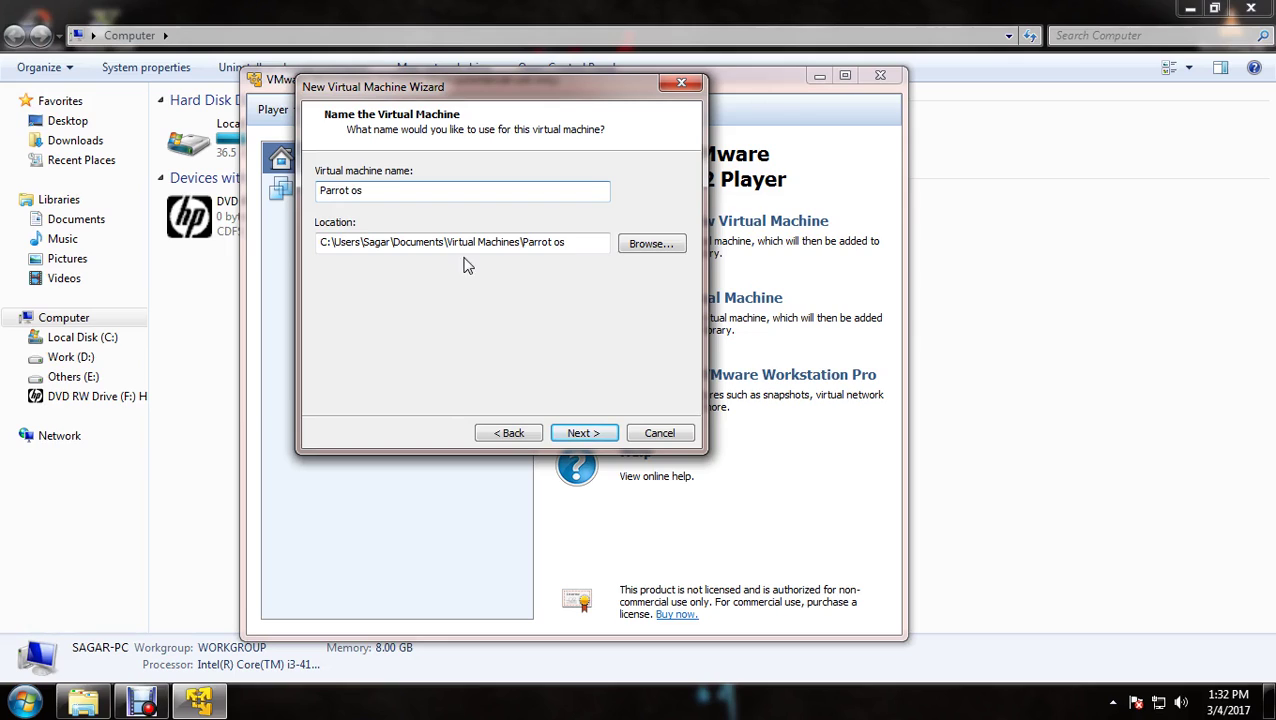
left_click(592, 433)
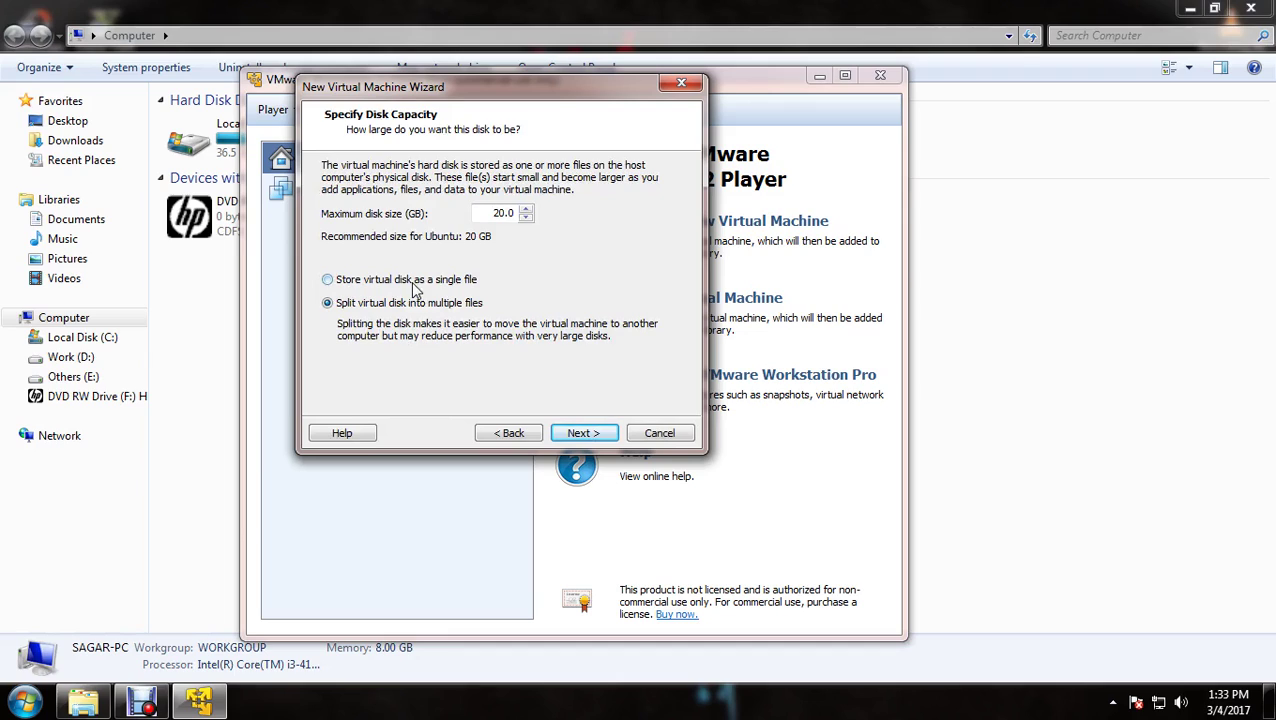
left_click(447, 283)
left_click(581, 436)
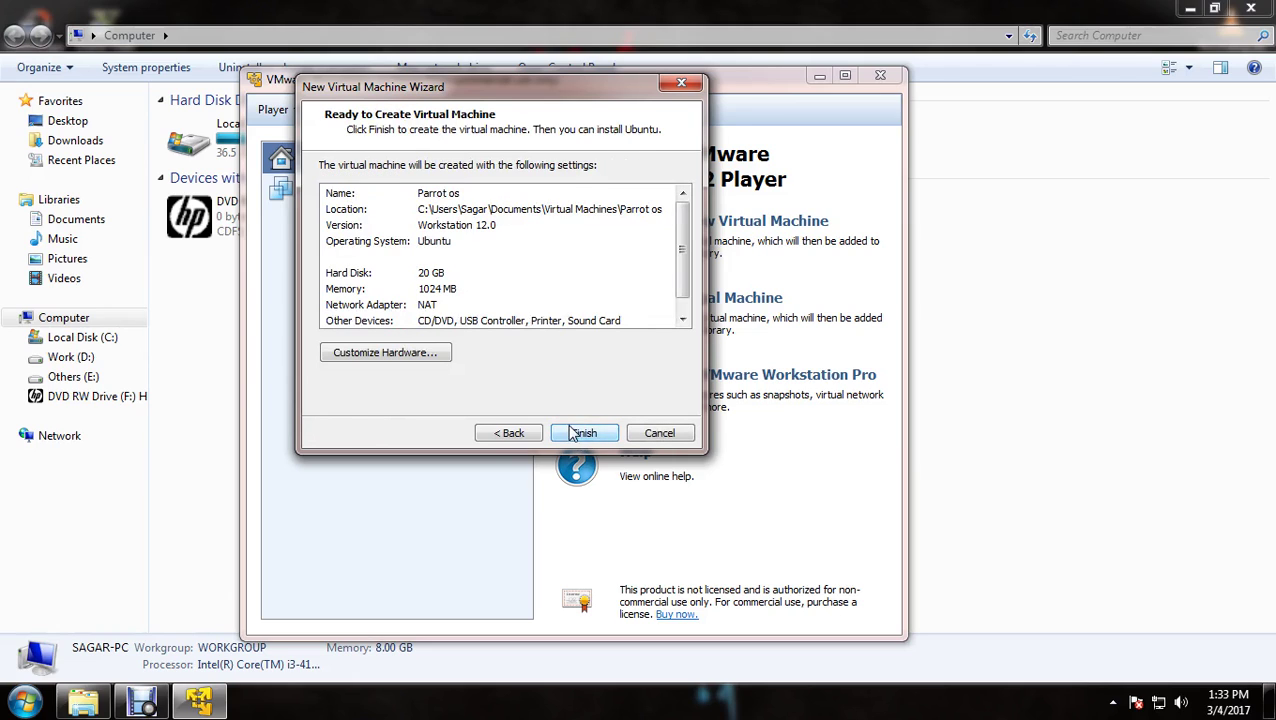
Review the 20 GB disk and 1024 MB memory summary, then finish the wizard
mouse_move(683, 242)
left_mouse_down()
mouse_move(683, 262)
mouse_move(684, 218)
left_mouse_up()
left_click(432, 278)
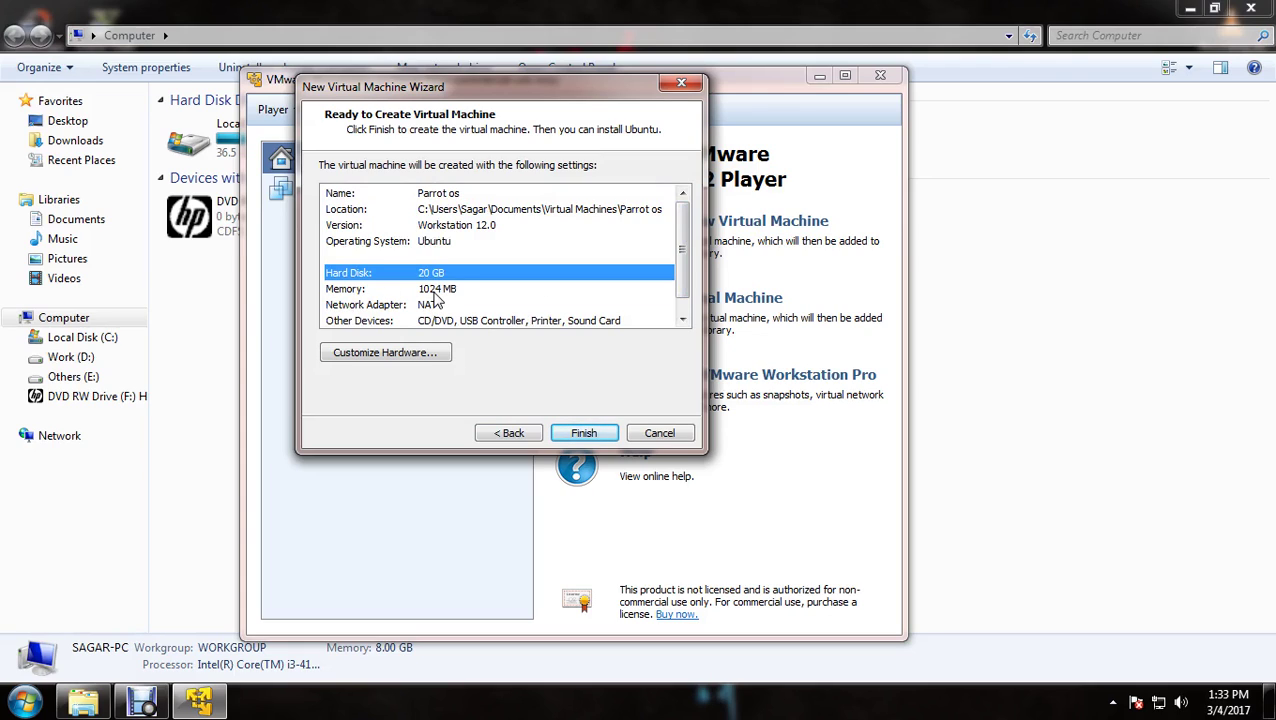
left_click(432, 291)
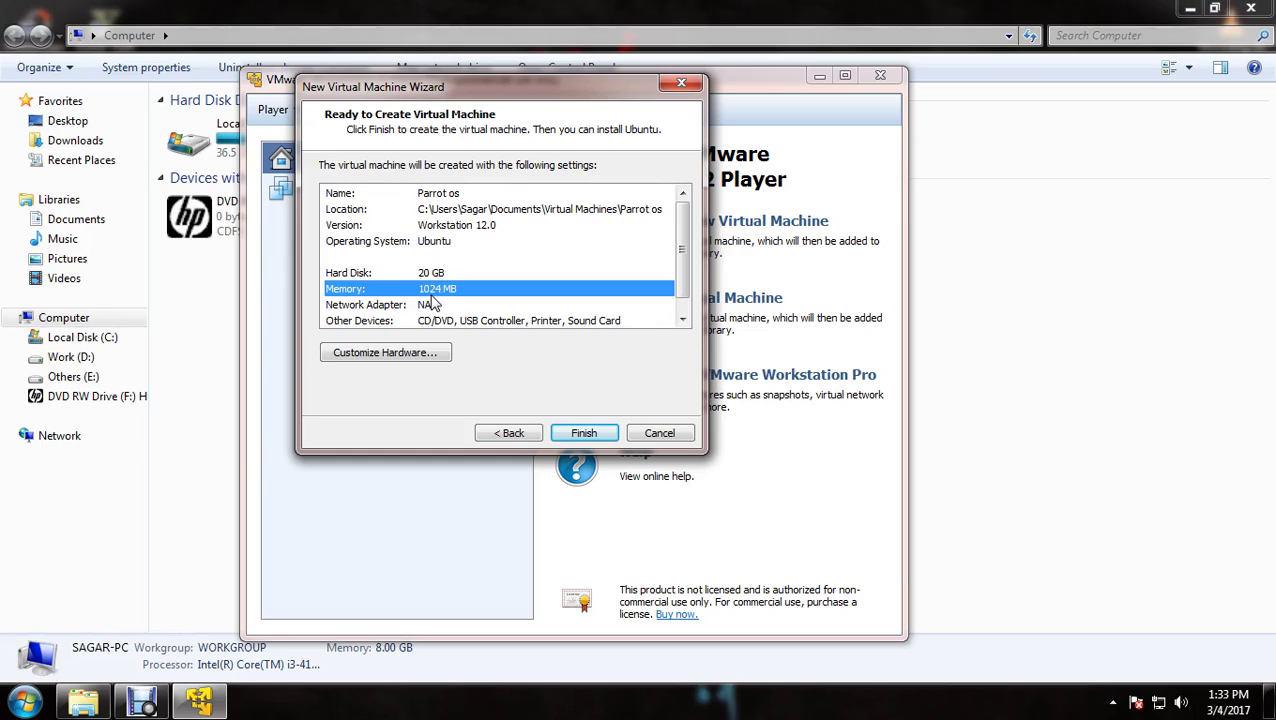
scroll(432, 306, "down", 1)
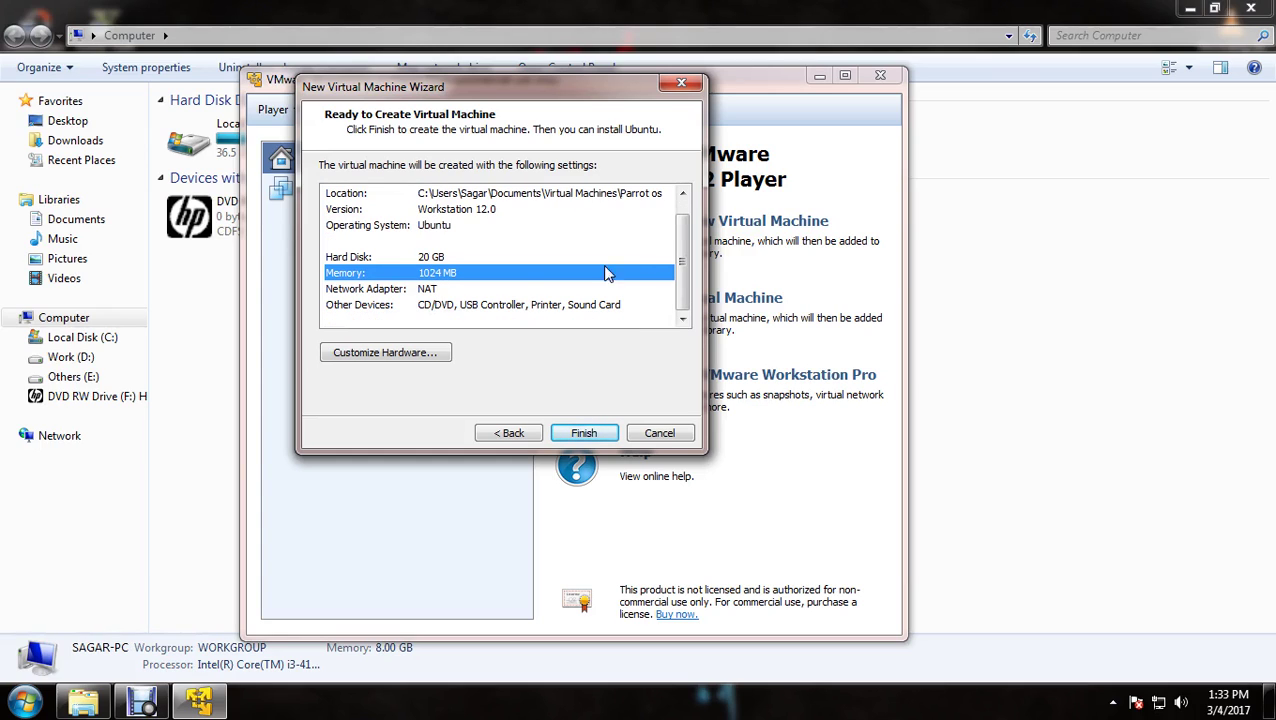
scroll(684, 290, "up", 1)
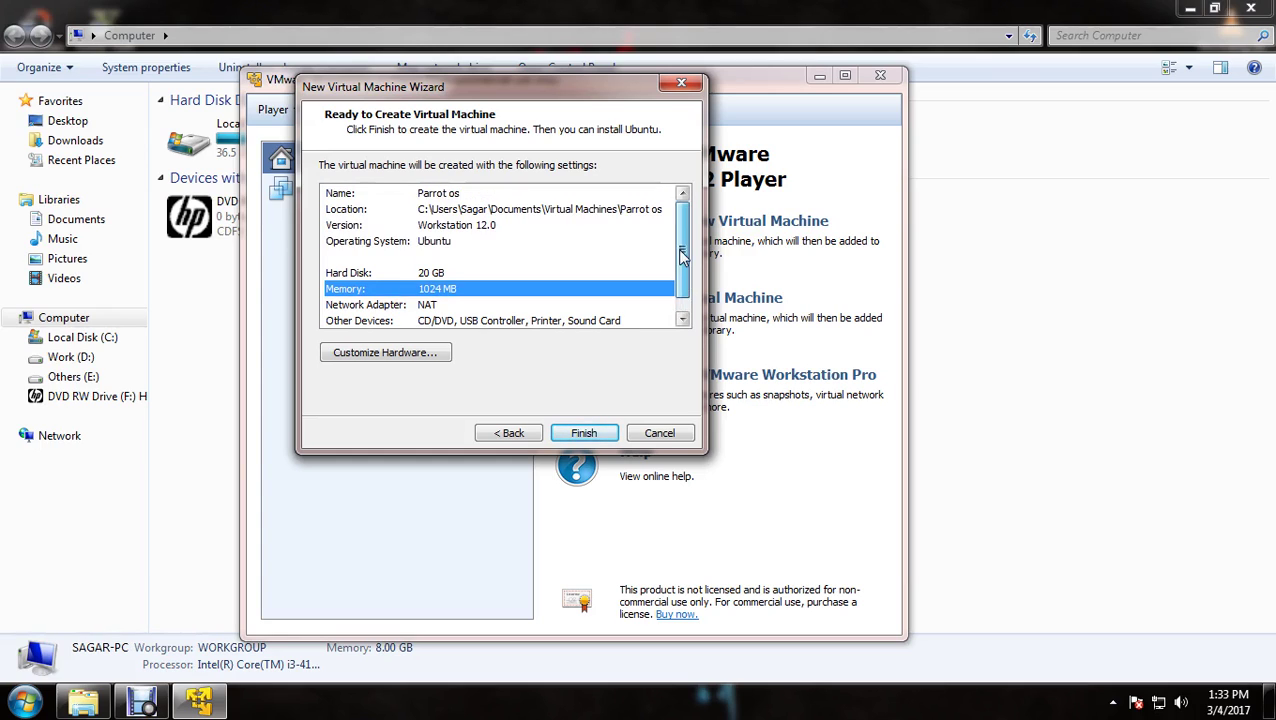
left_click(577, 432)
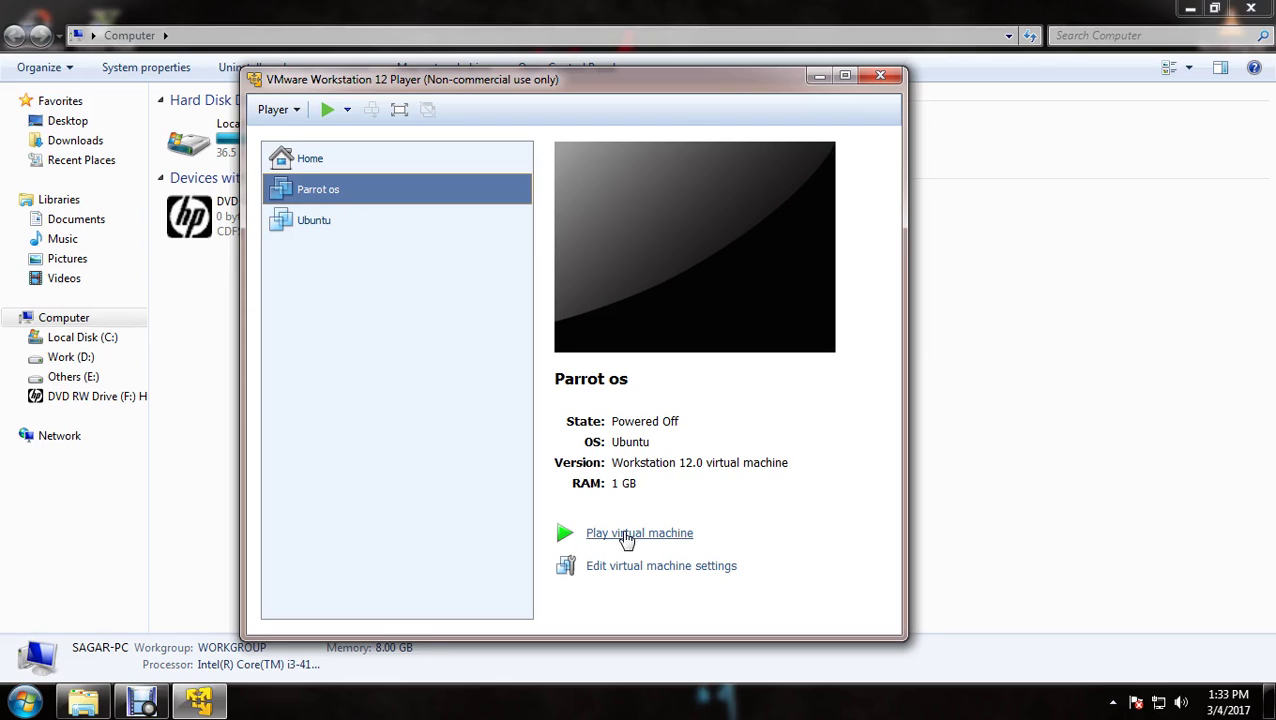
Power on Parrot os, dismiss the removable devices notice, and maximise the VM window
left_click(627, 538)
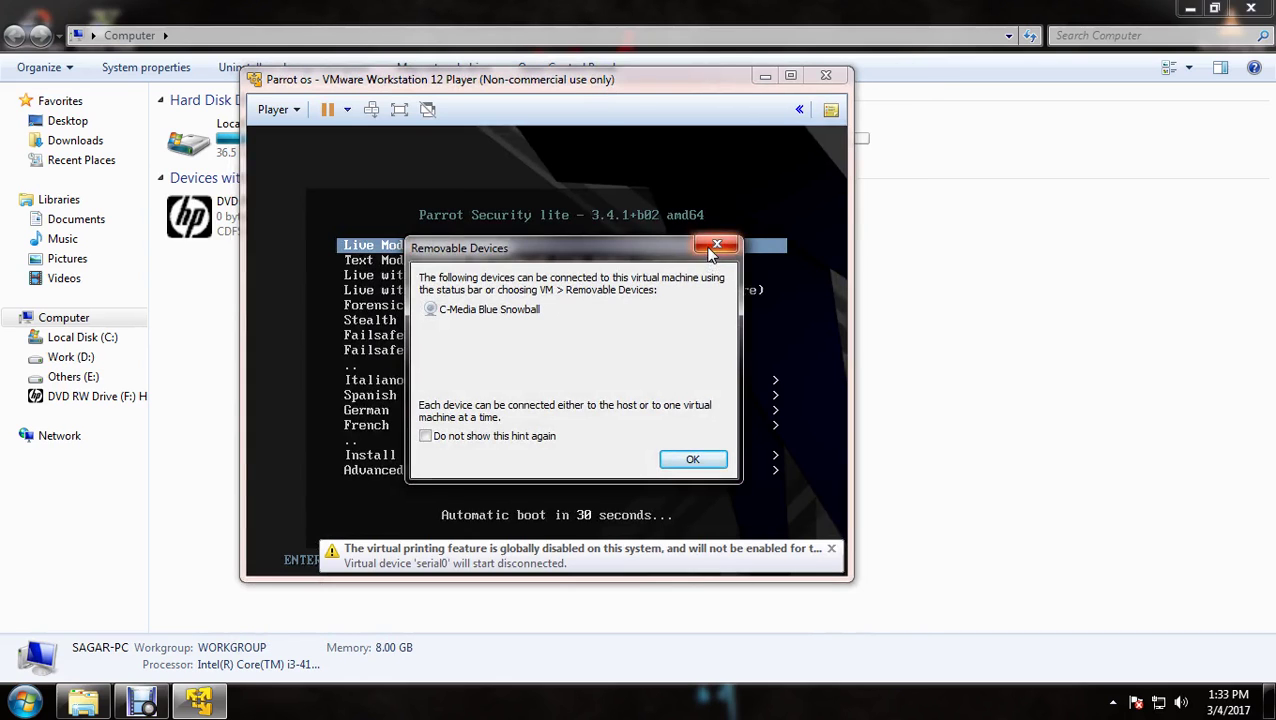
left_click(709, 246)
double_click(672, 89)
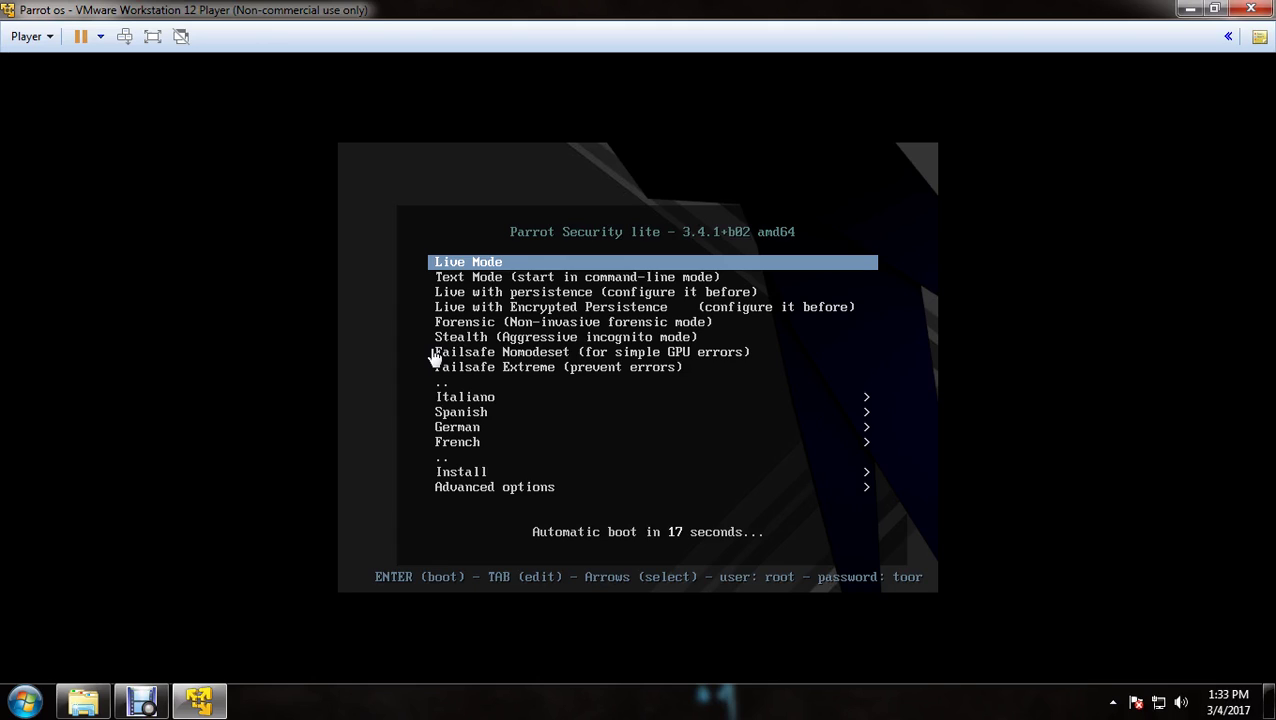
left_click(561, 335)
Boot the Standard Installer from the Install submenu and dismiss the VMware Tools update offer
key("Down")
key("Down")
key("Down")
key("Down")
key("Down")
key("Down")
key("Down")
key("Down")
key("Down")
key("Down")
key("Down")
key("Down")
key("Down")
key("Down")
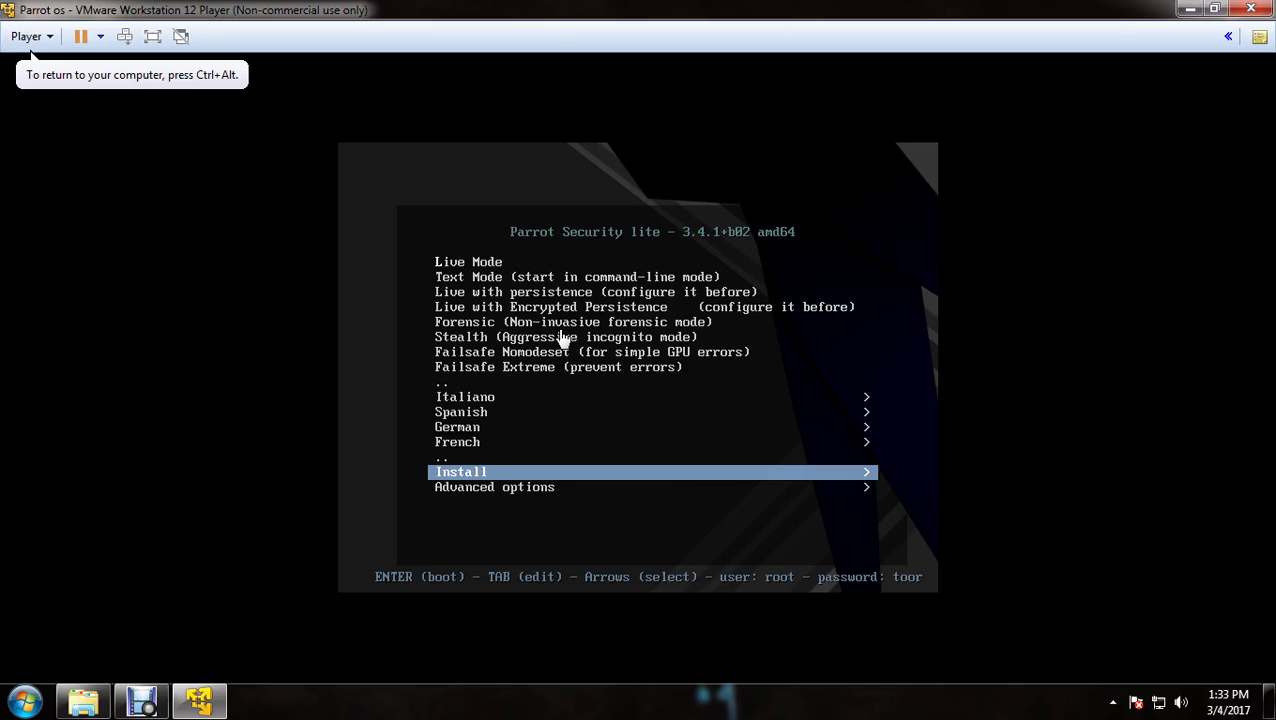
key("Return")
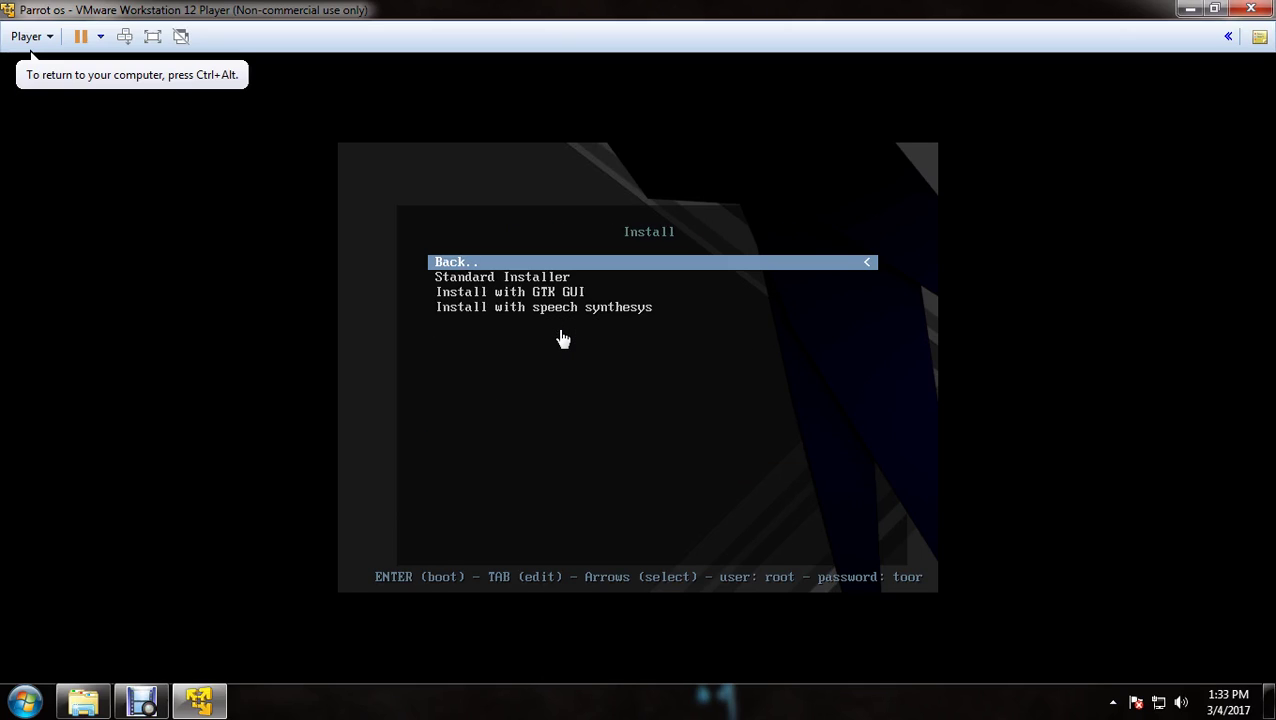
key("Down")
key("Down")
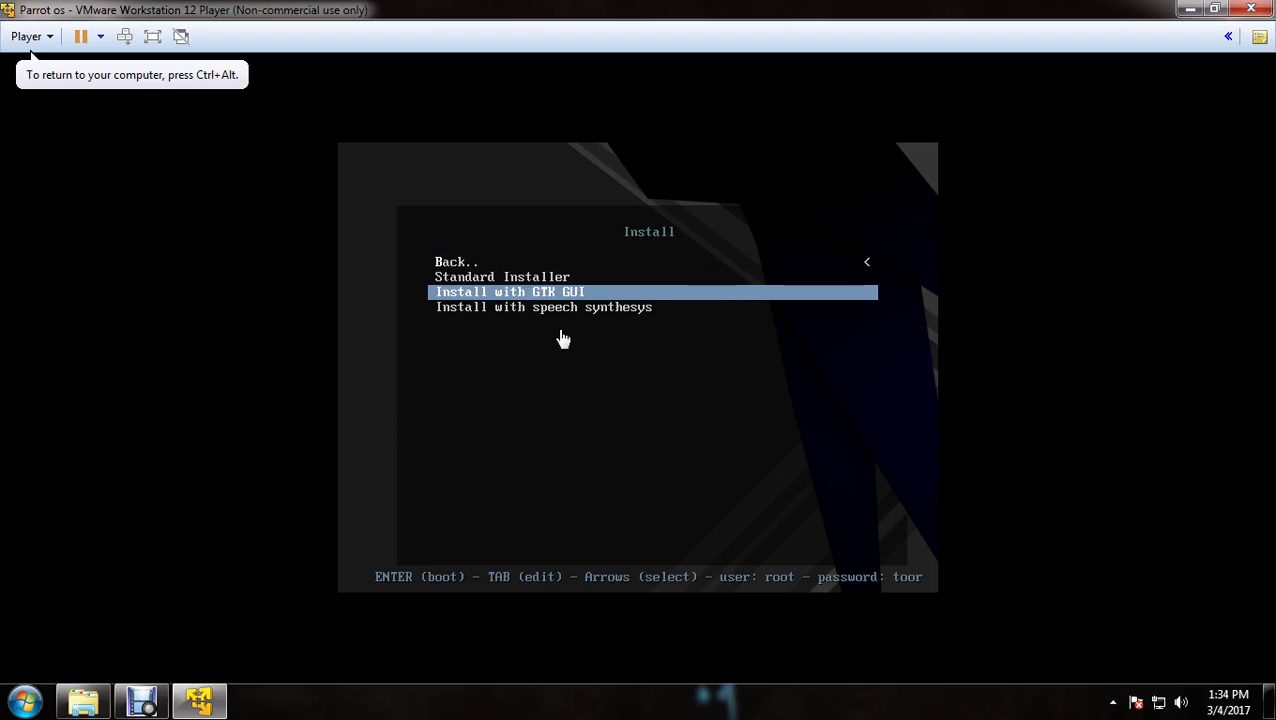
key("Up")
key("Down")
key("Up")
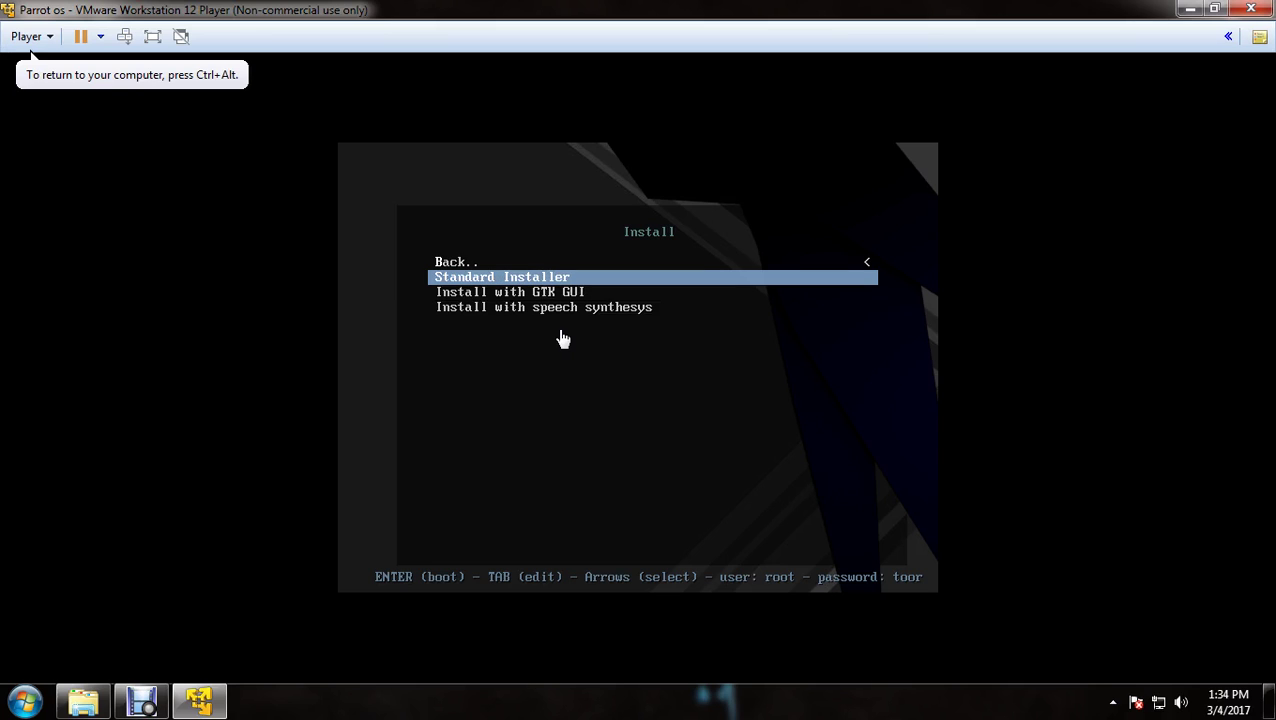
key("Return")
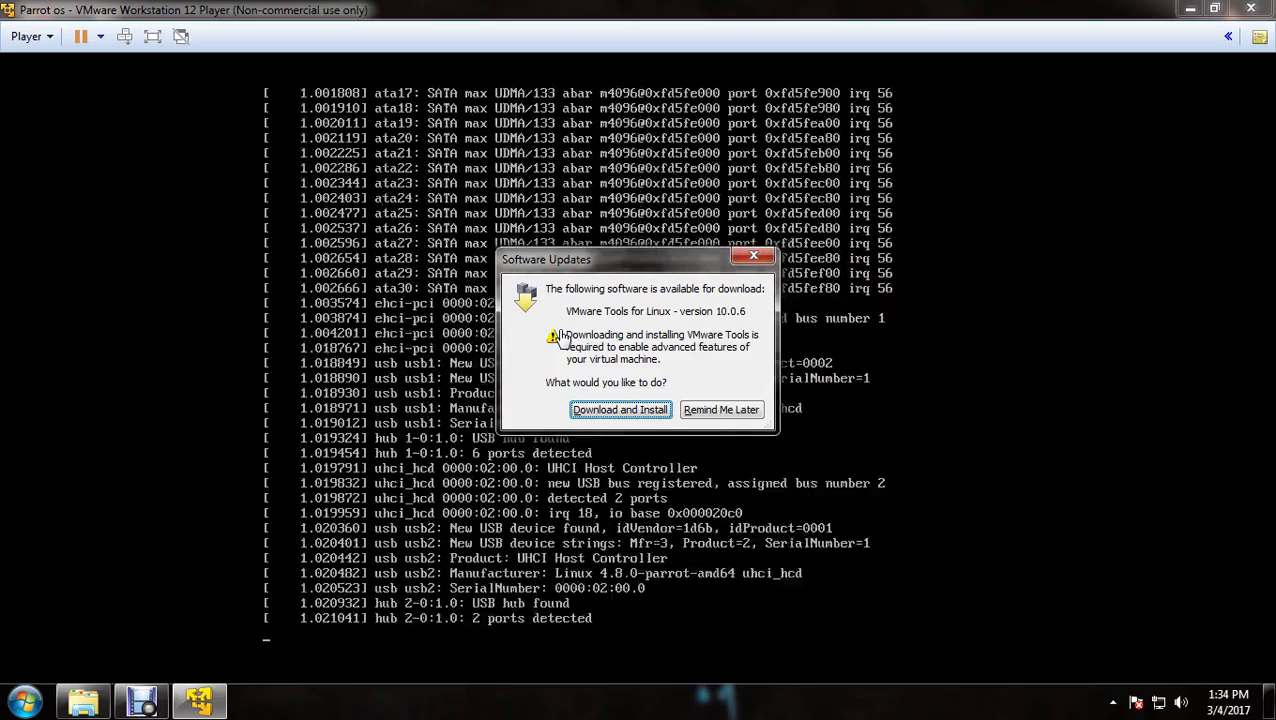
left_click(751, 256)
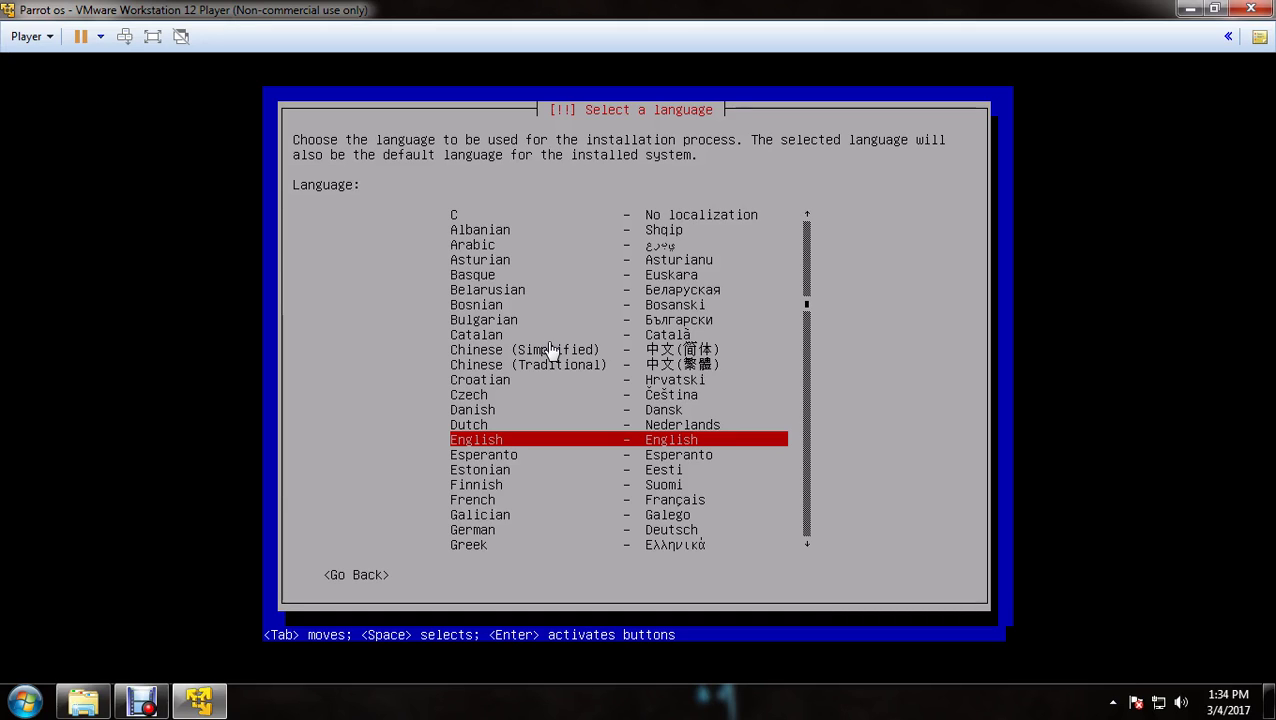
Choose English, location India, and the American English keymap in the installer
key("Return")
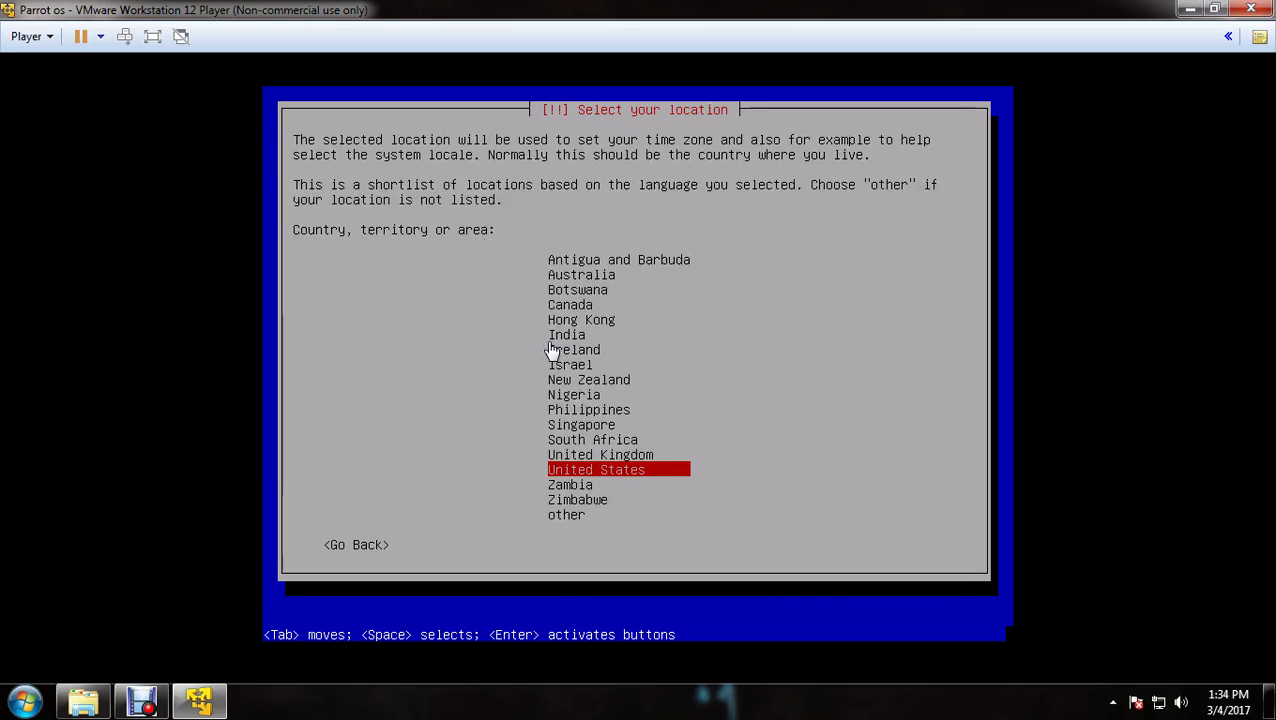
key("Up")
key("Up")
key("Up")
key("Up")
key("Up")
key("Up")
key("Up")
key("Up")
key("Up")
key("Return")
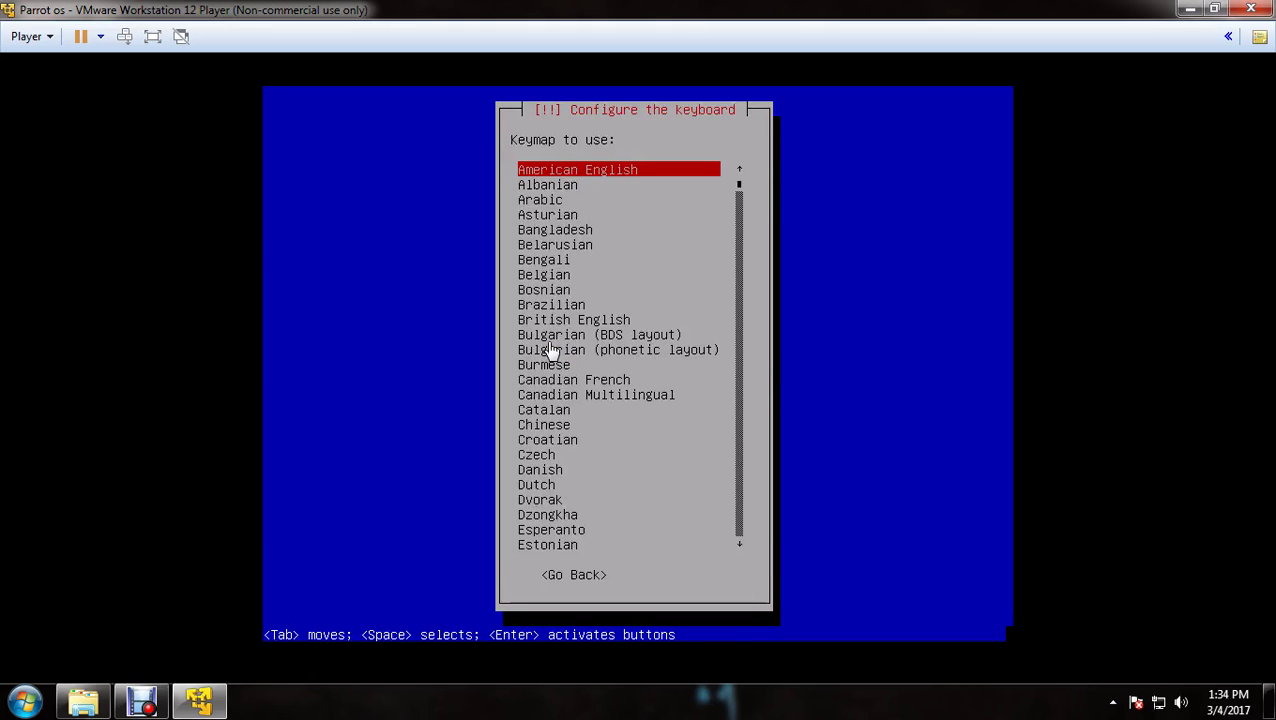
key("Return")
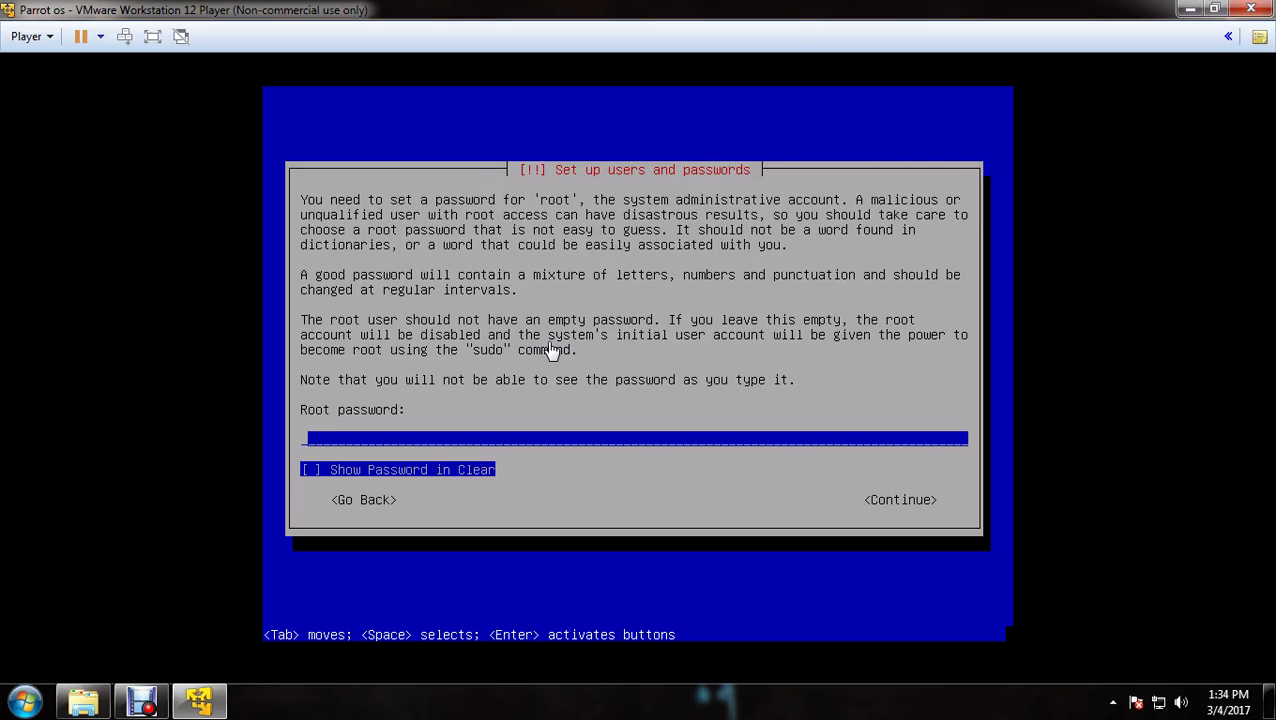
Enter the root password and confirm it by re-entering it
type("******")
key("Tab")
key("Tab")
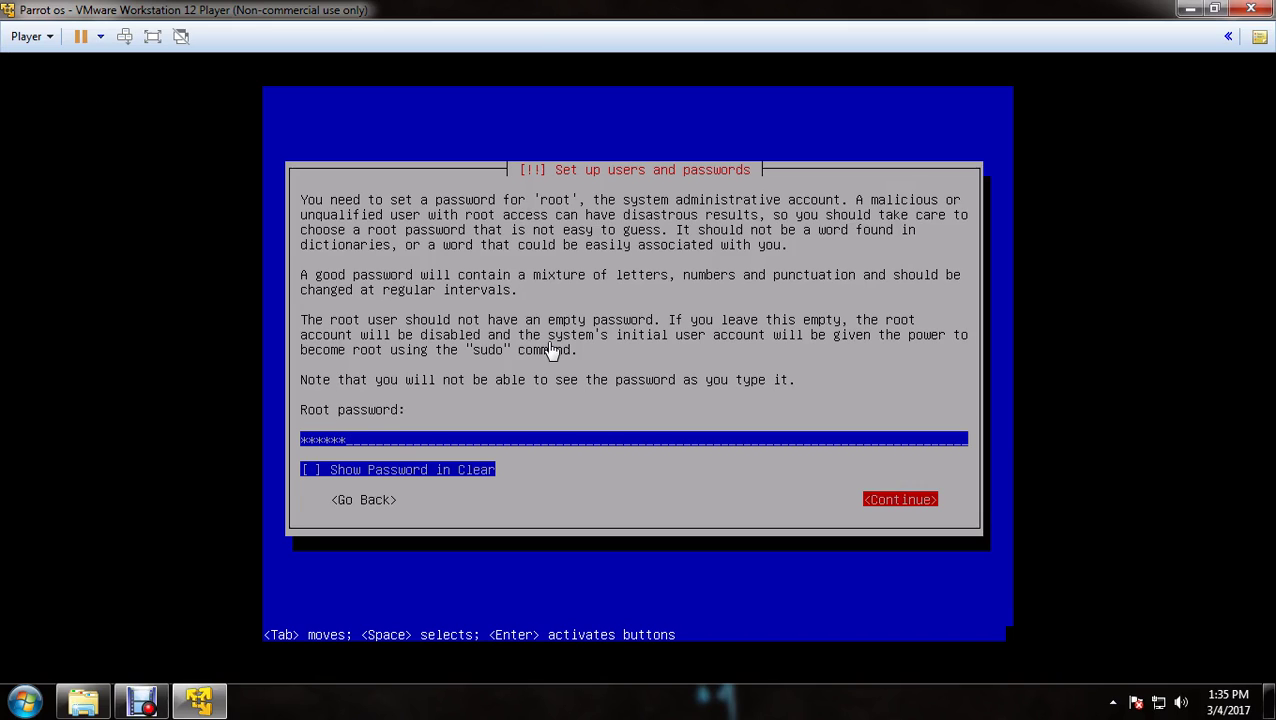
key("Return")
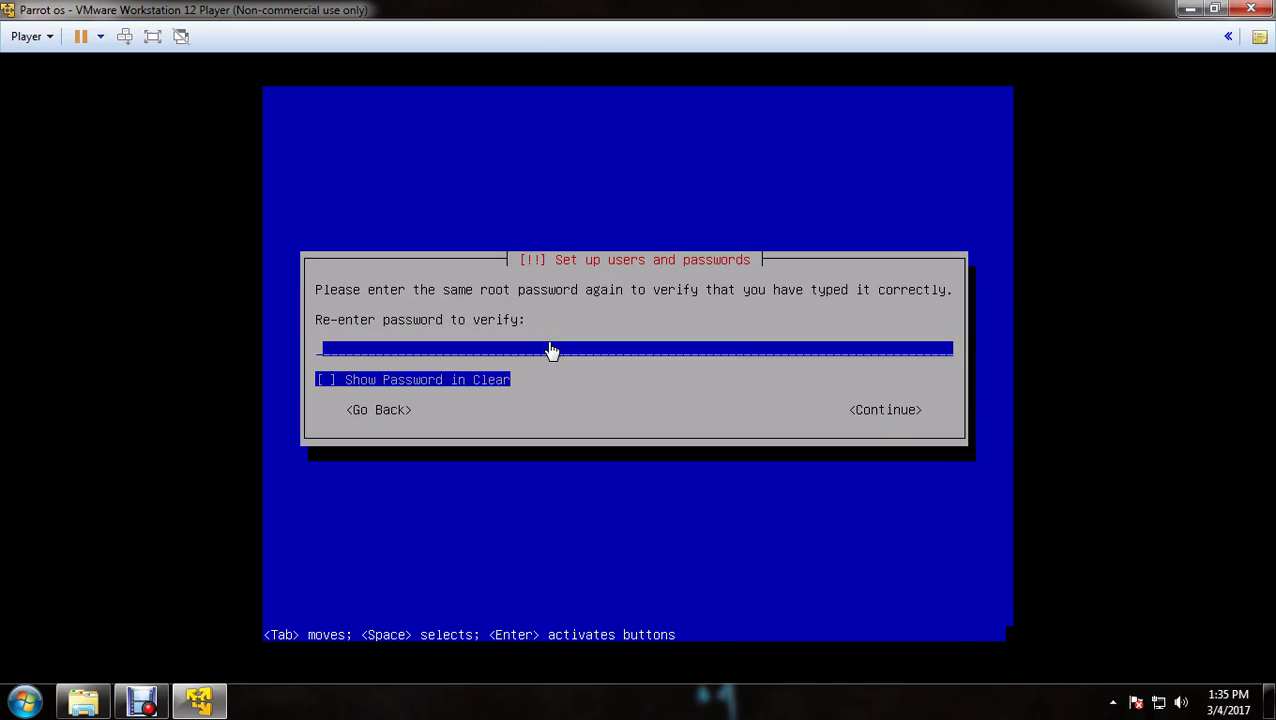
type("parrot")
key("Tab")
key("Tab")
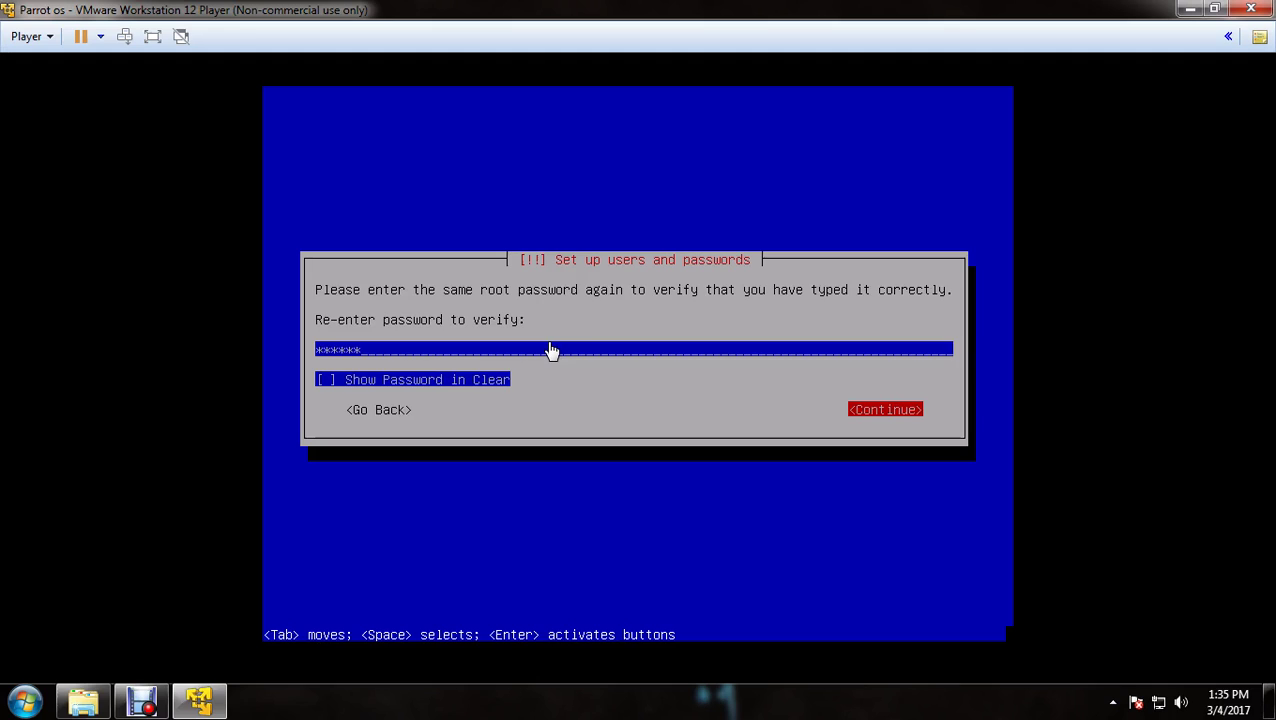
key("Return")
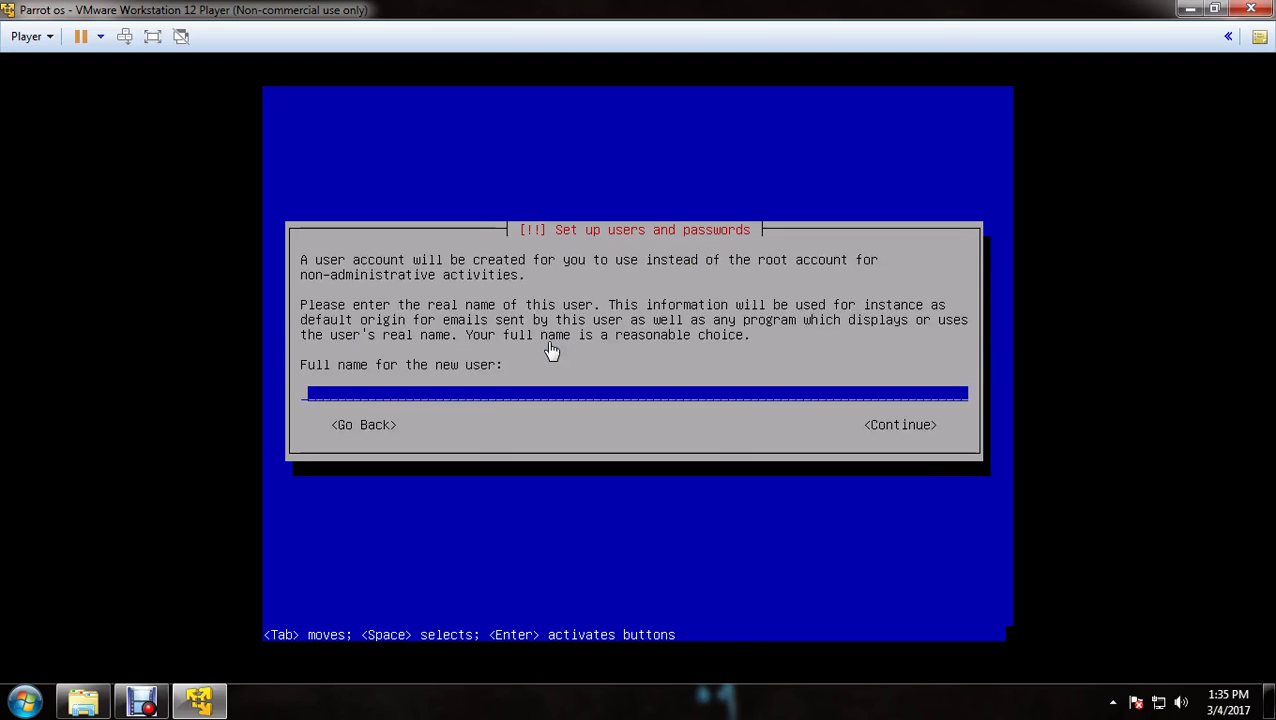
Enter the new user's full name, accept the suggested username, and set and confirm its password
type("Abhi")
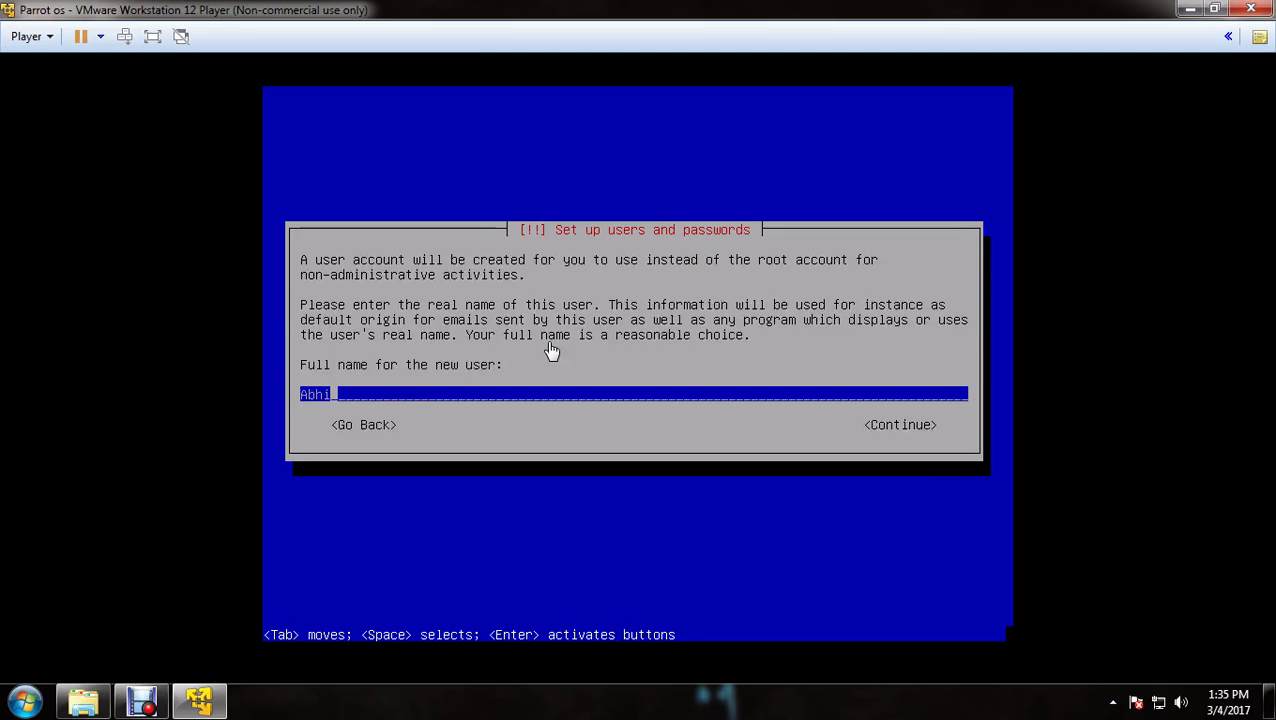
type("shek Sagar")
key("Tab")
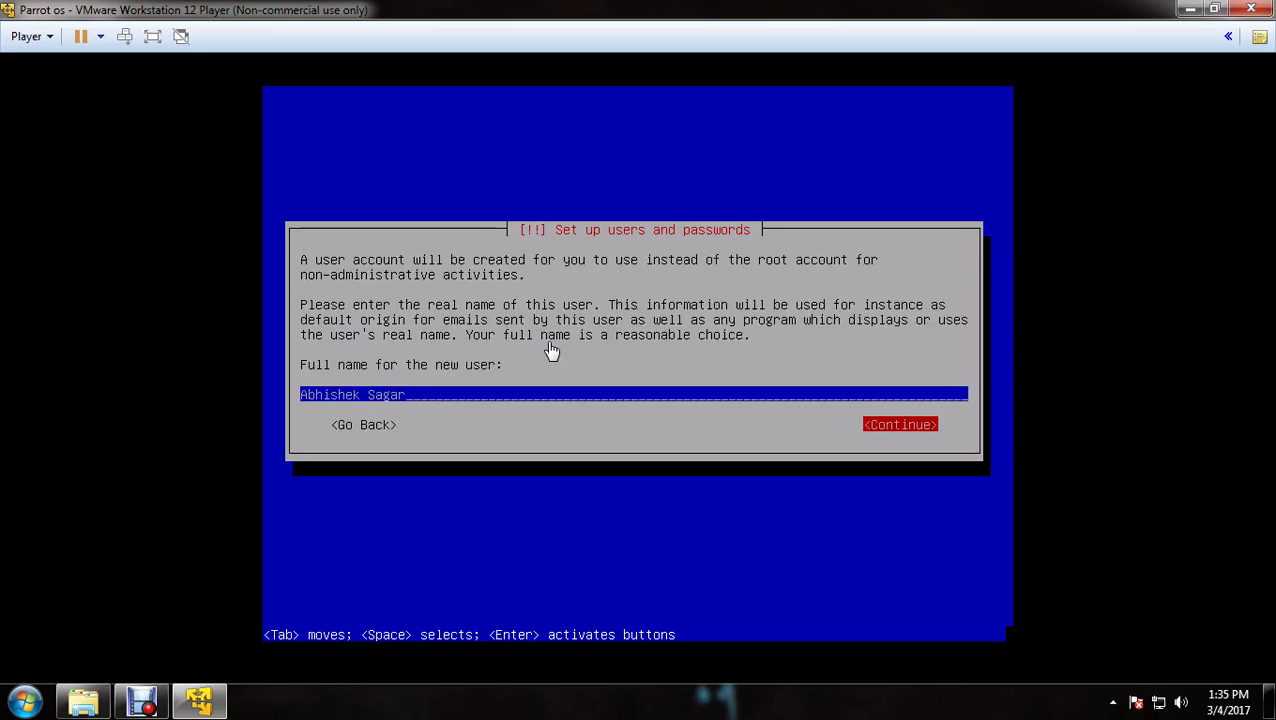
key("Return")
key("Tab")
key("Return")
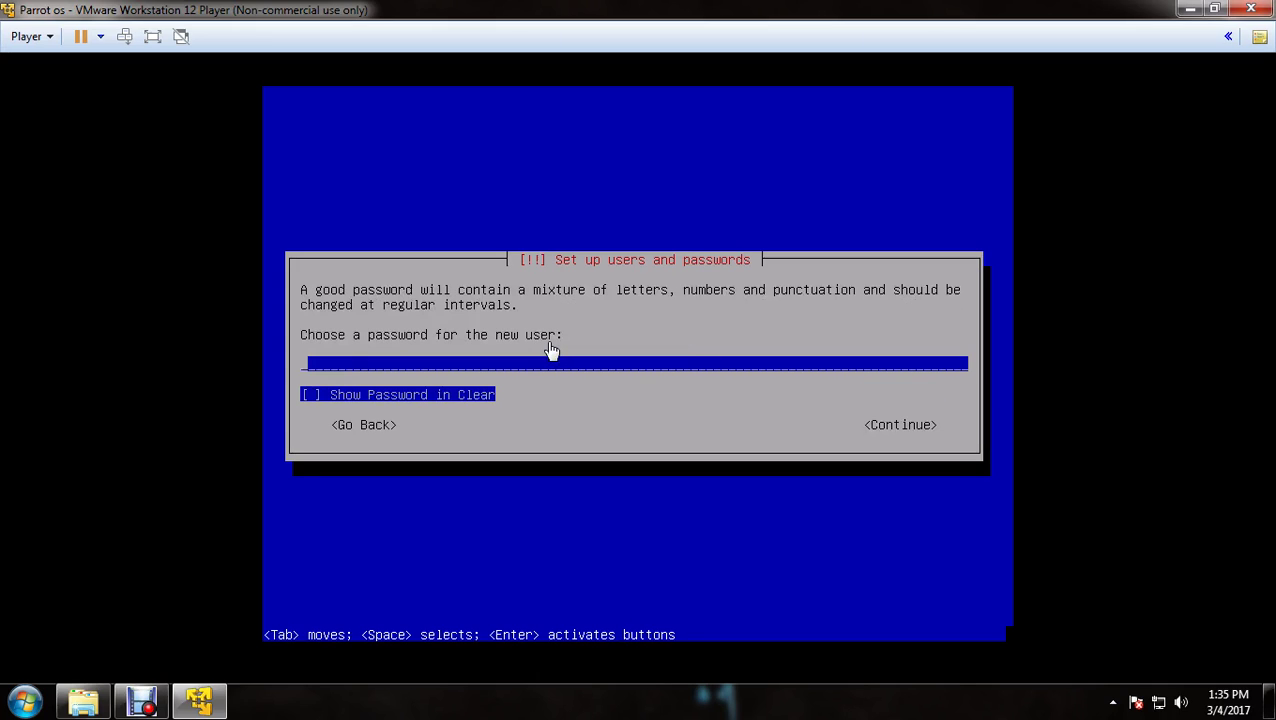
type("******")
key("Tab")
key("Tab")
key("Return")
type("******")
key("Tab")
key("Tab")
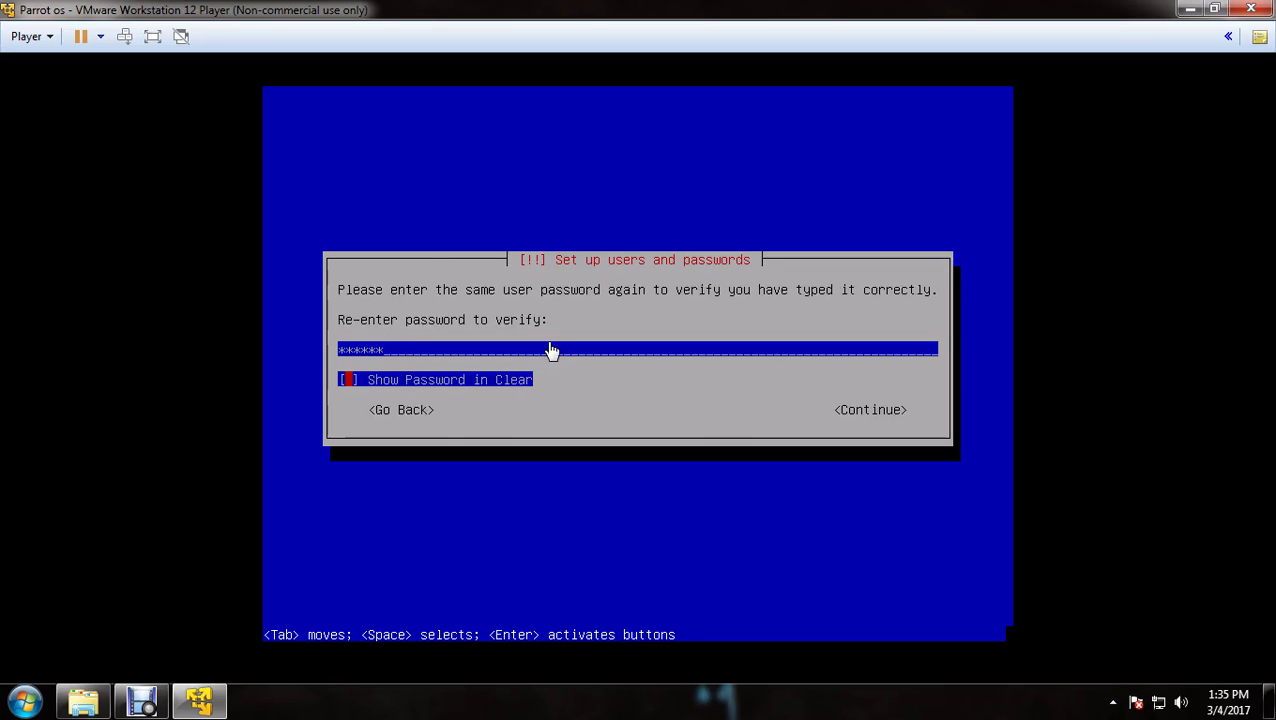
key("Return")
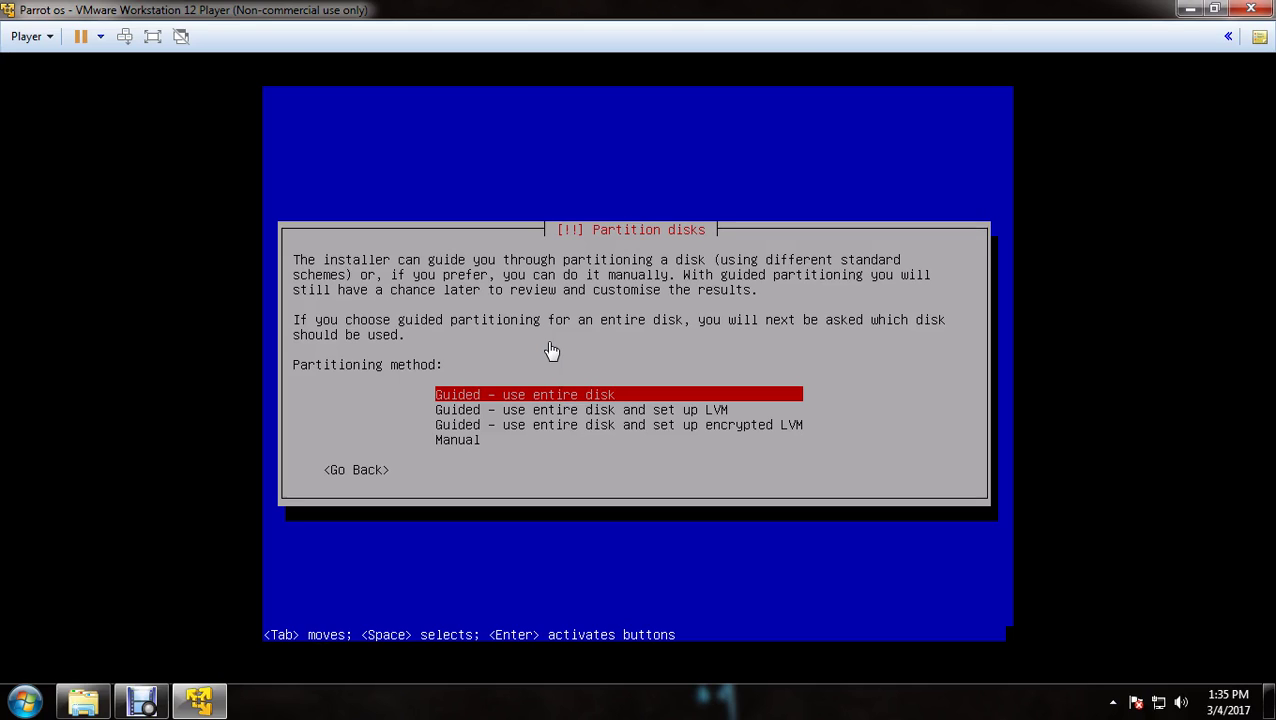
Choose guided partitioning of the entire 21.5 GB SCSI disk with all files in one partition, selecting Yes
key("Return")
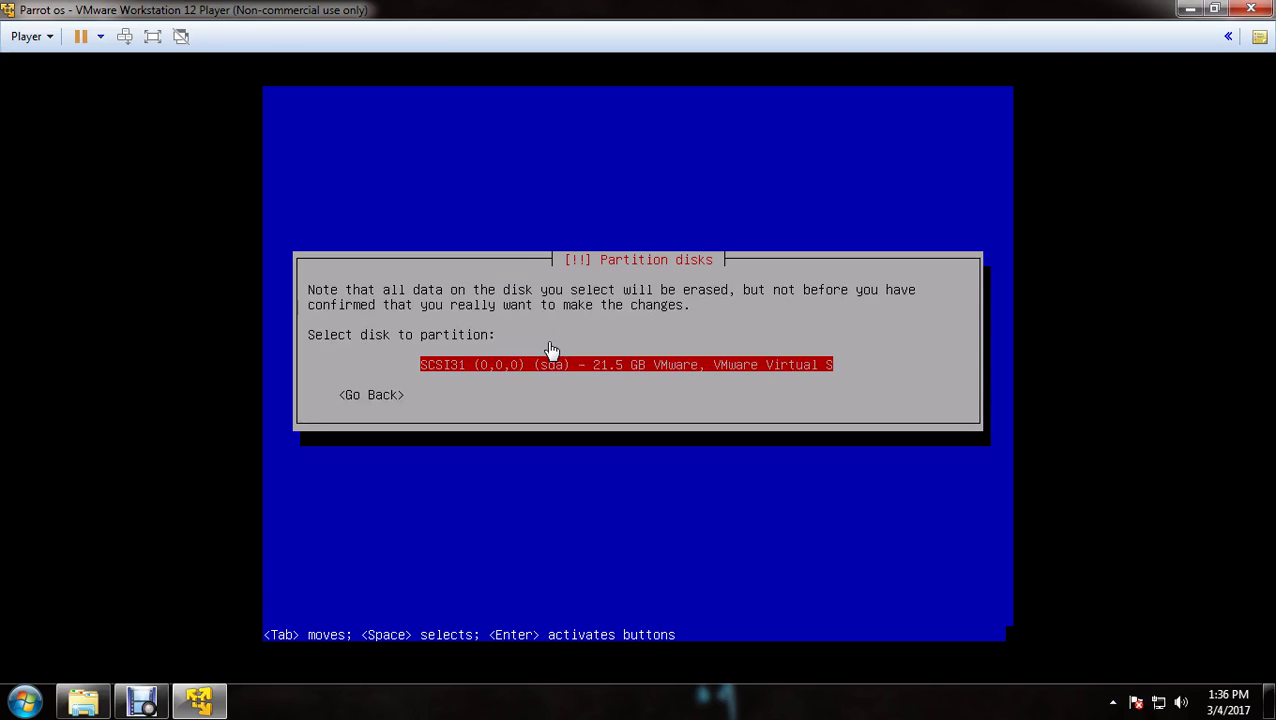
key("Return")
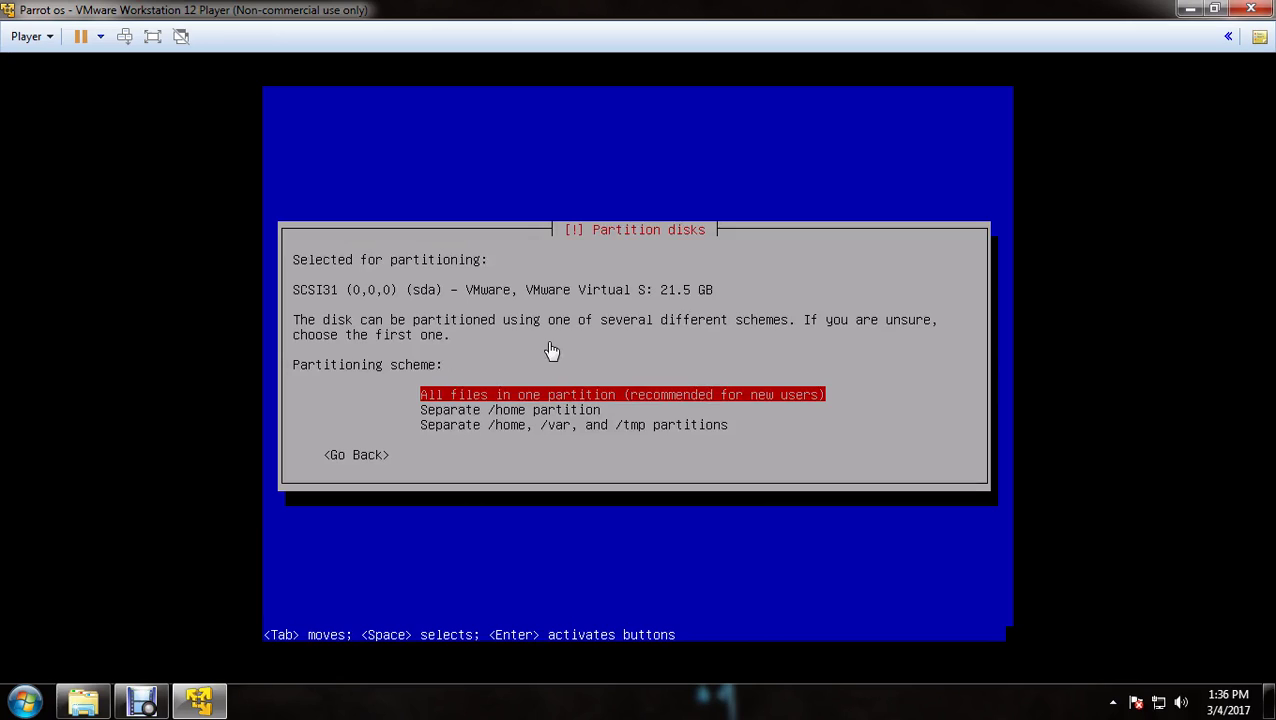
key("Return")
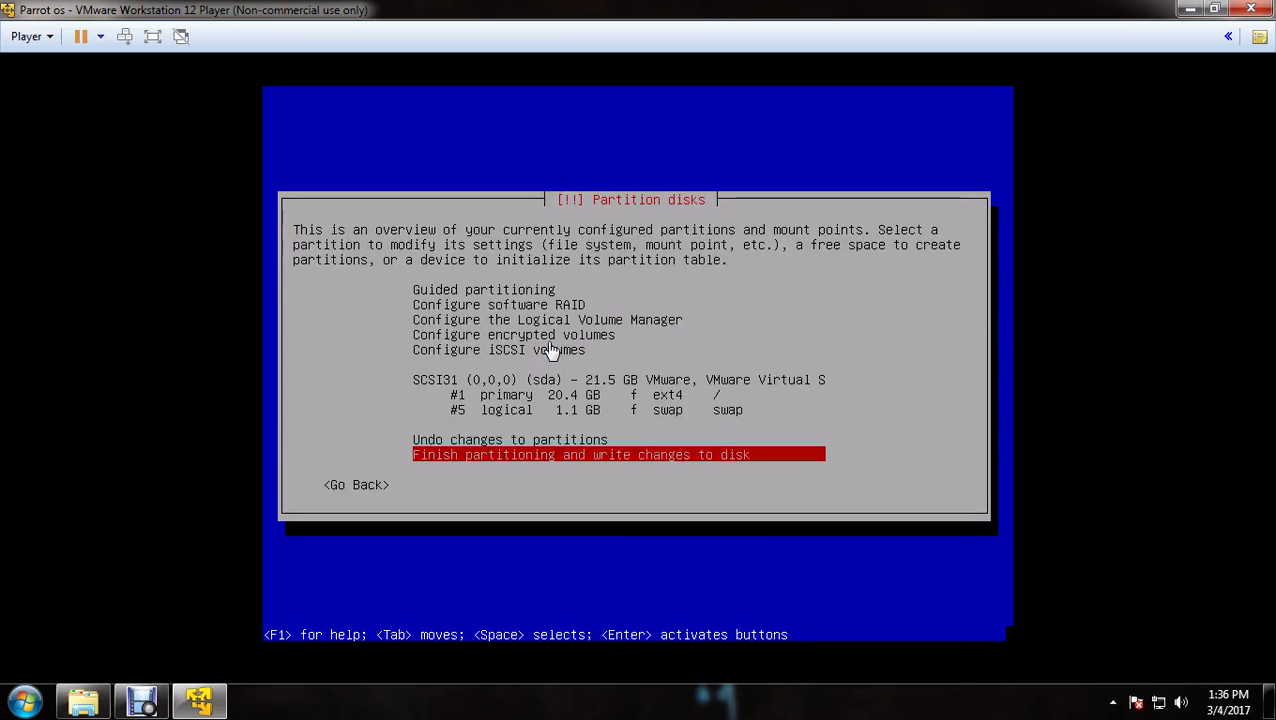
key("Return")
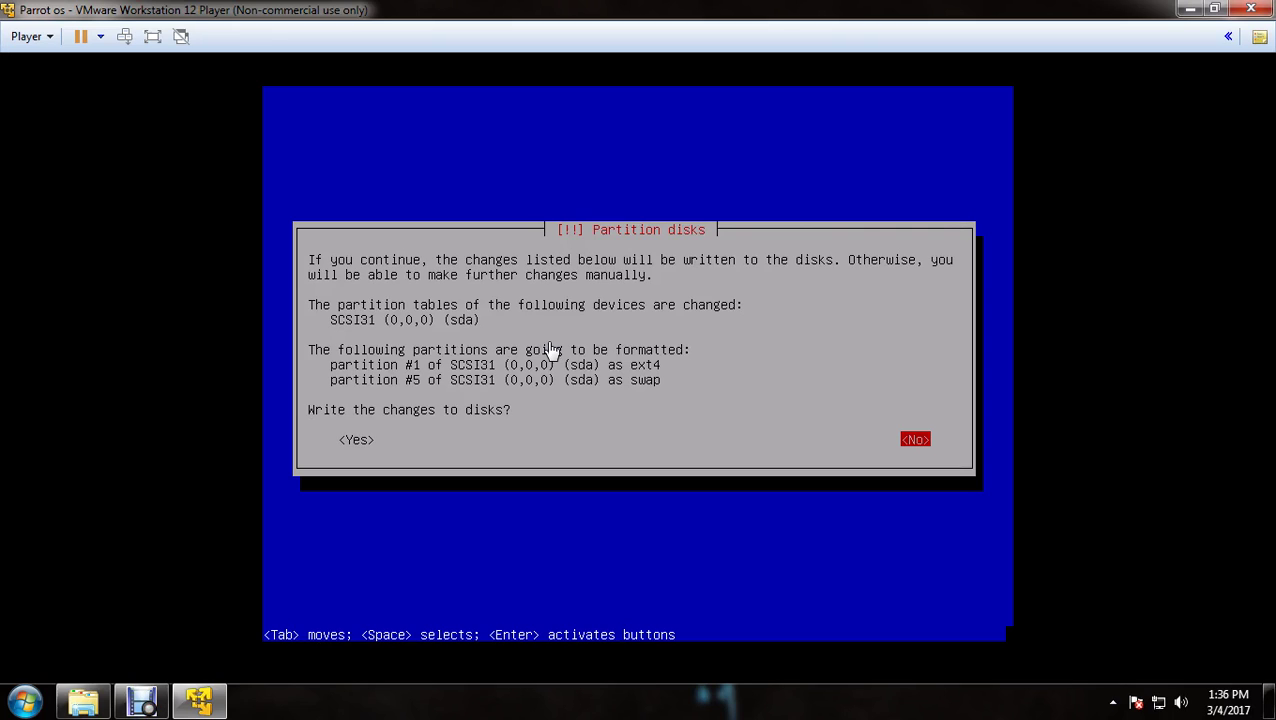
key("Tab")
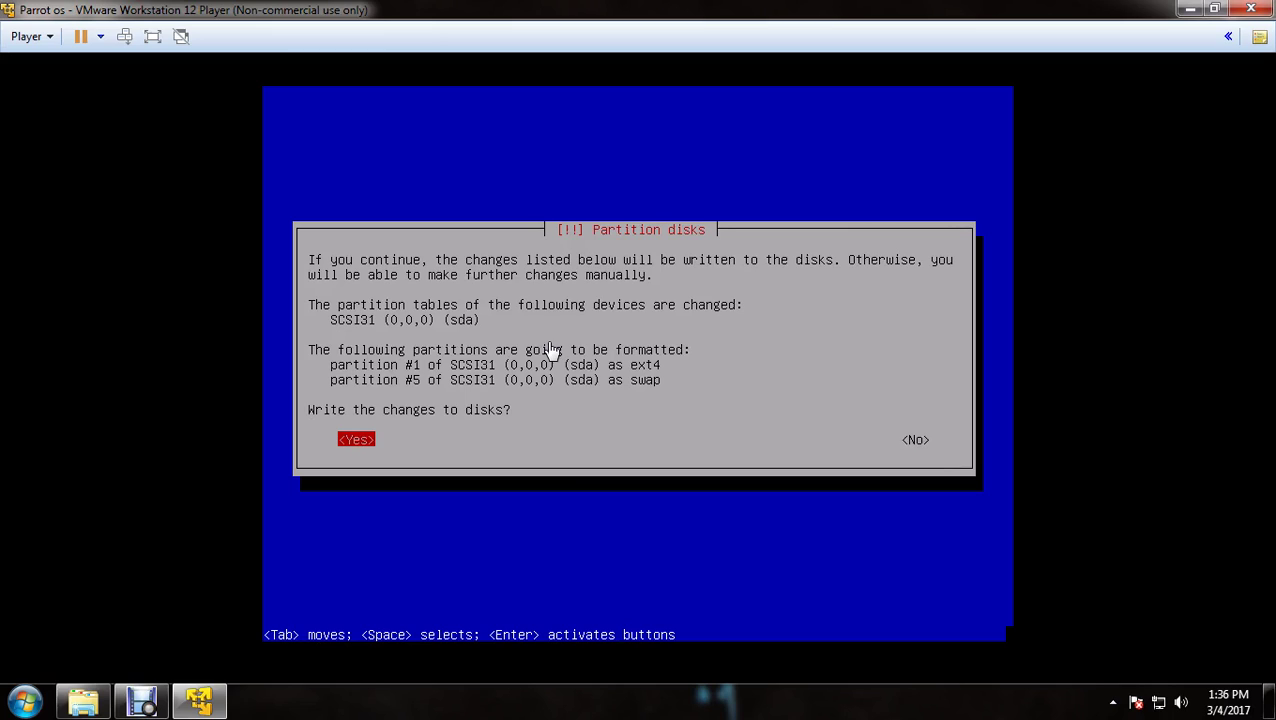
Confirm writing the partition changes to disk and let the base system install
key("Return")
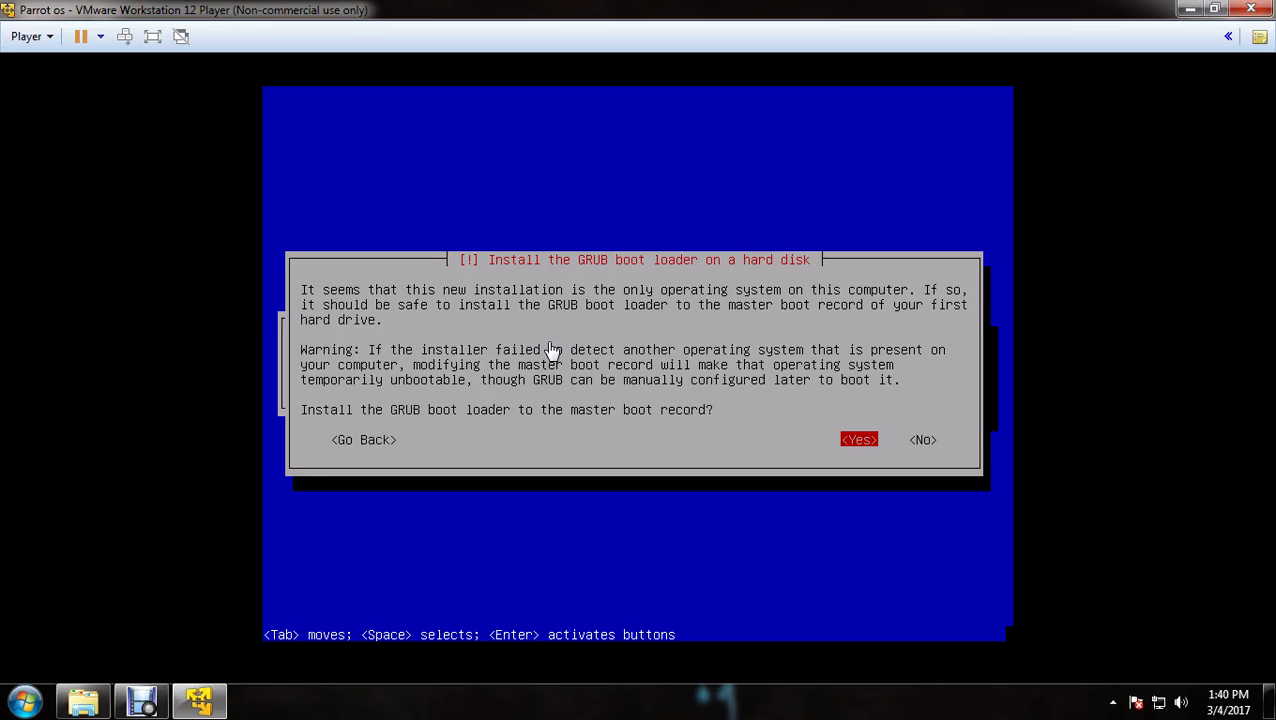
Agree to install GRUB to the master boot record on /dev/sda
key("Return")
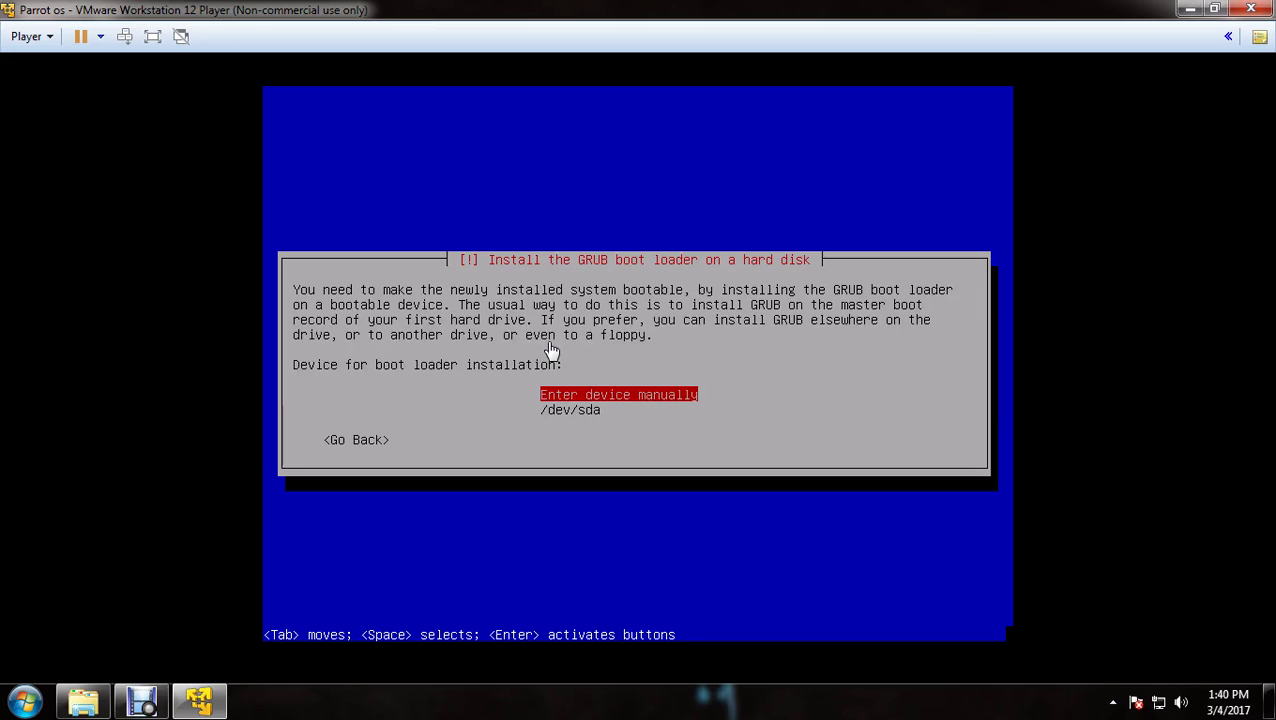
key("Down")
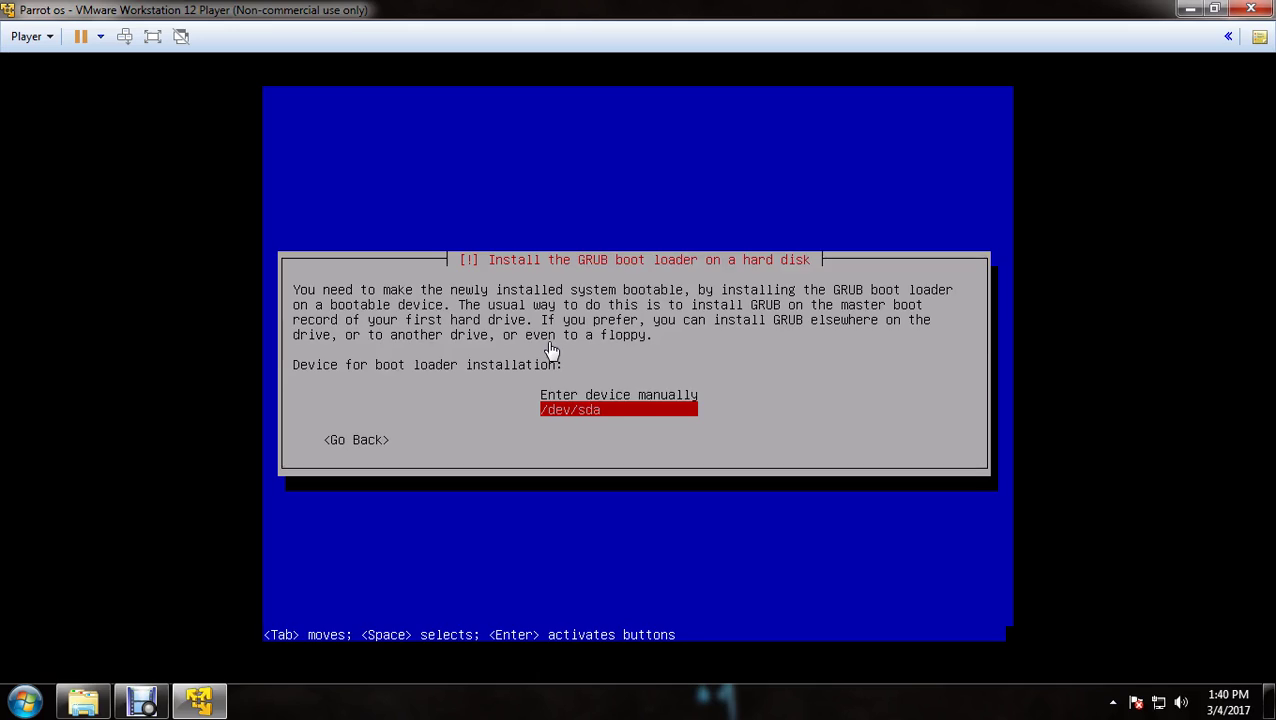
key("Return")
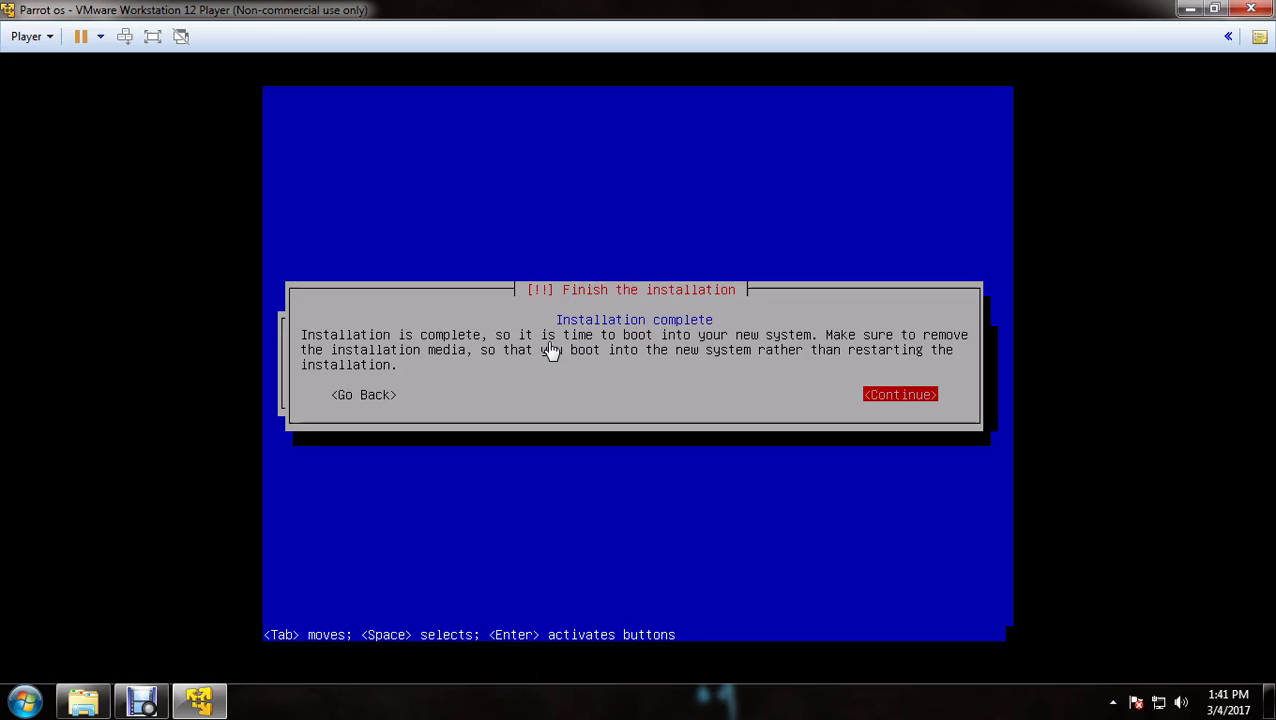
Continue from the Finish the installation screen to complete the Parrot install
key("Return")
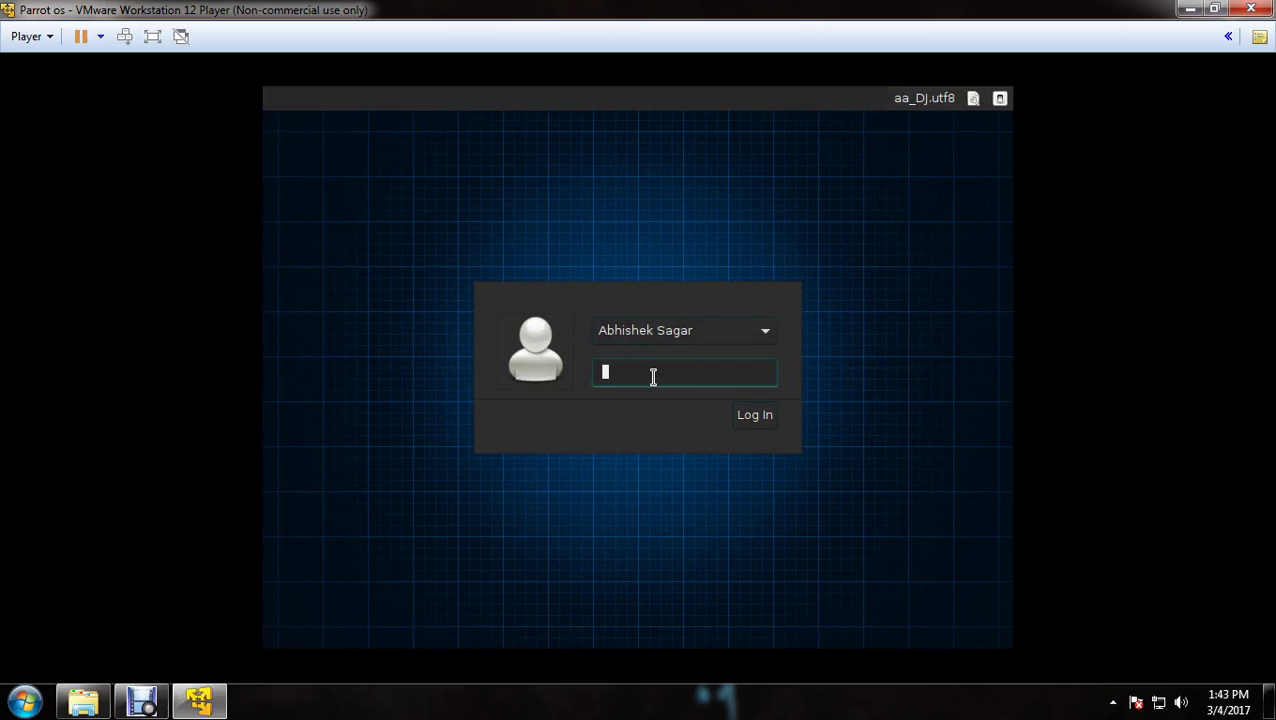
Log in to the freshly booted Parrot system with the user's password
type("••••••")
left_click(764, 424)
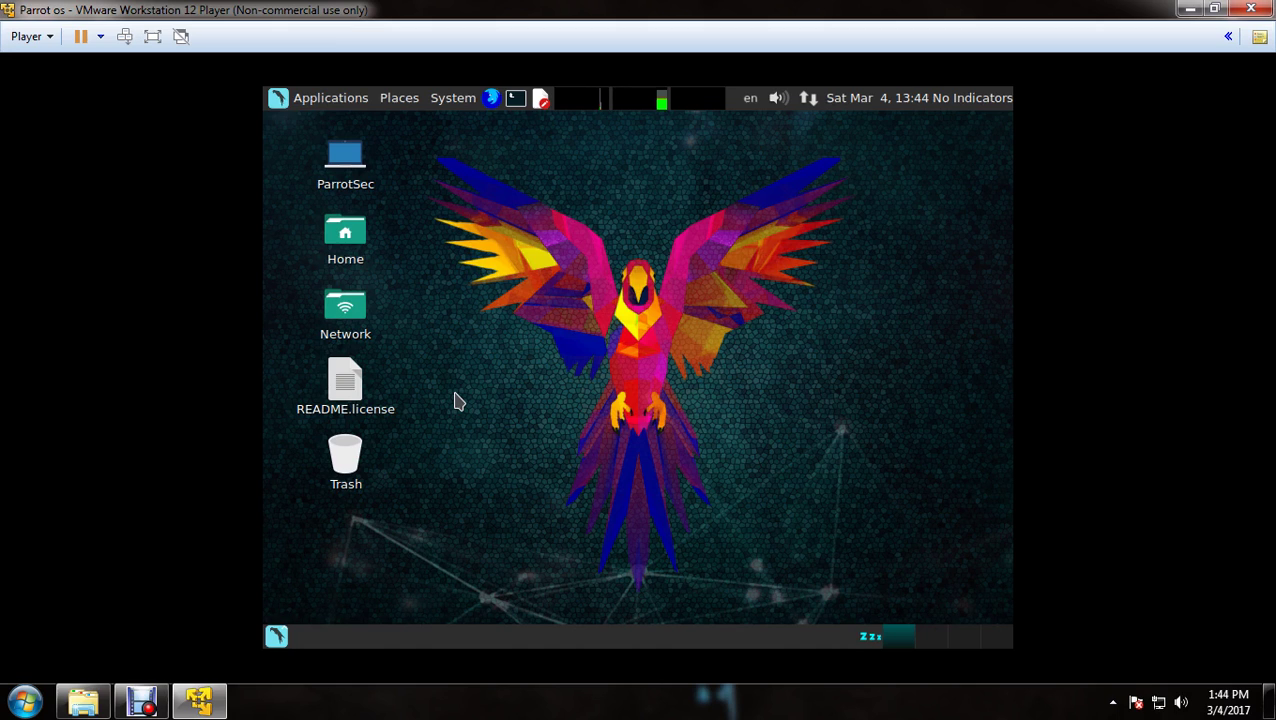
Open the Applications menu and browse its categories down to System Tools
left_click(276, 637)
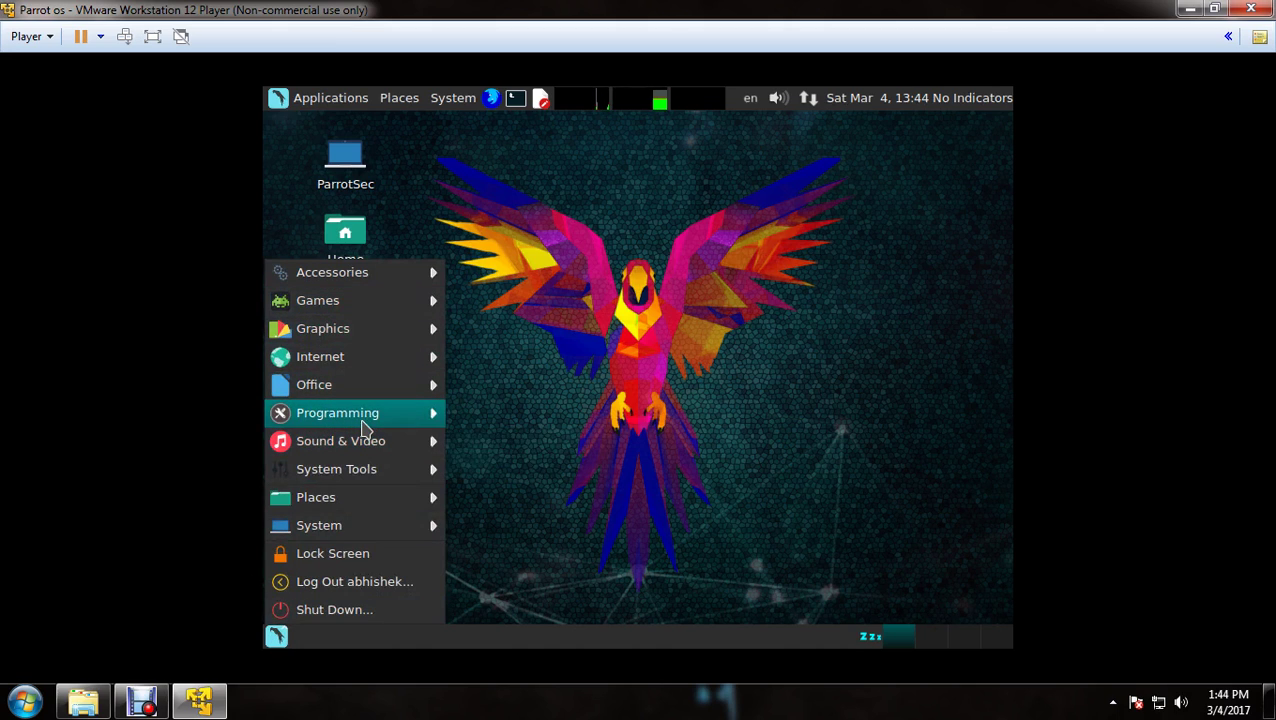
mouse_move(352, 512)
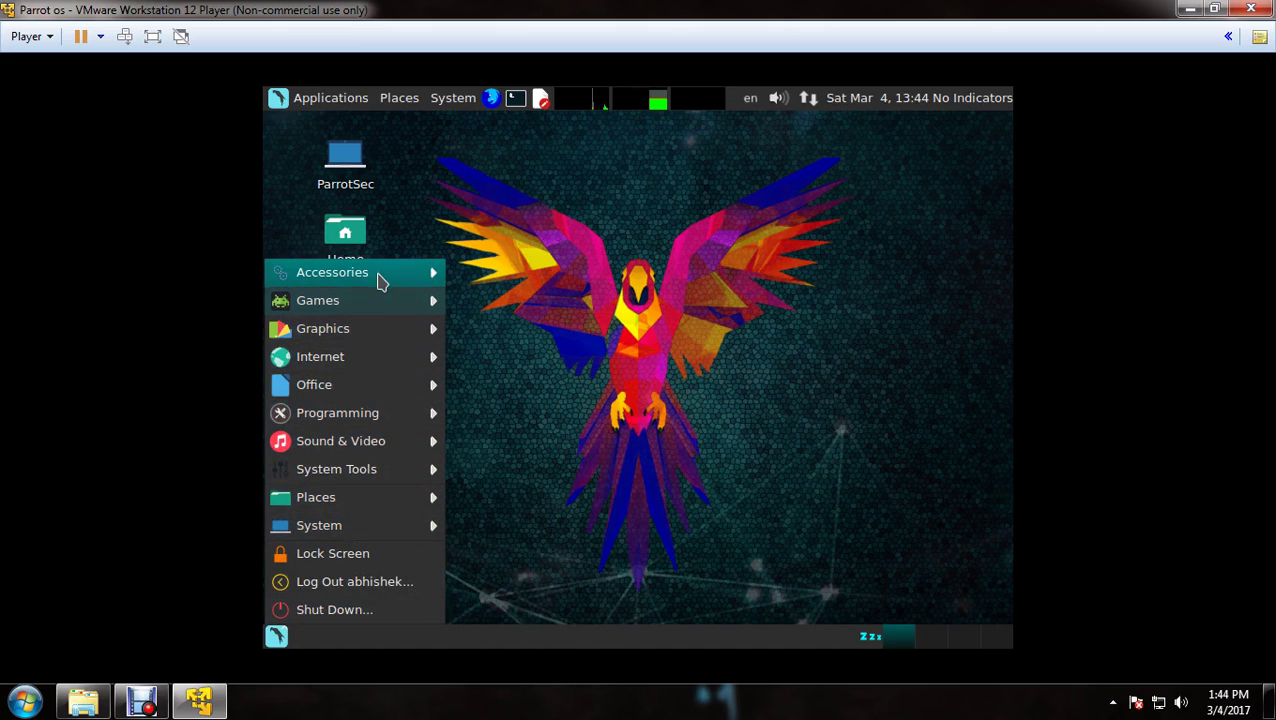
mouse_move(378, 278)
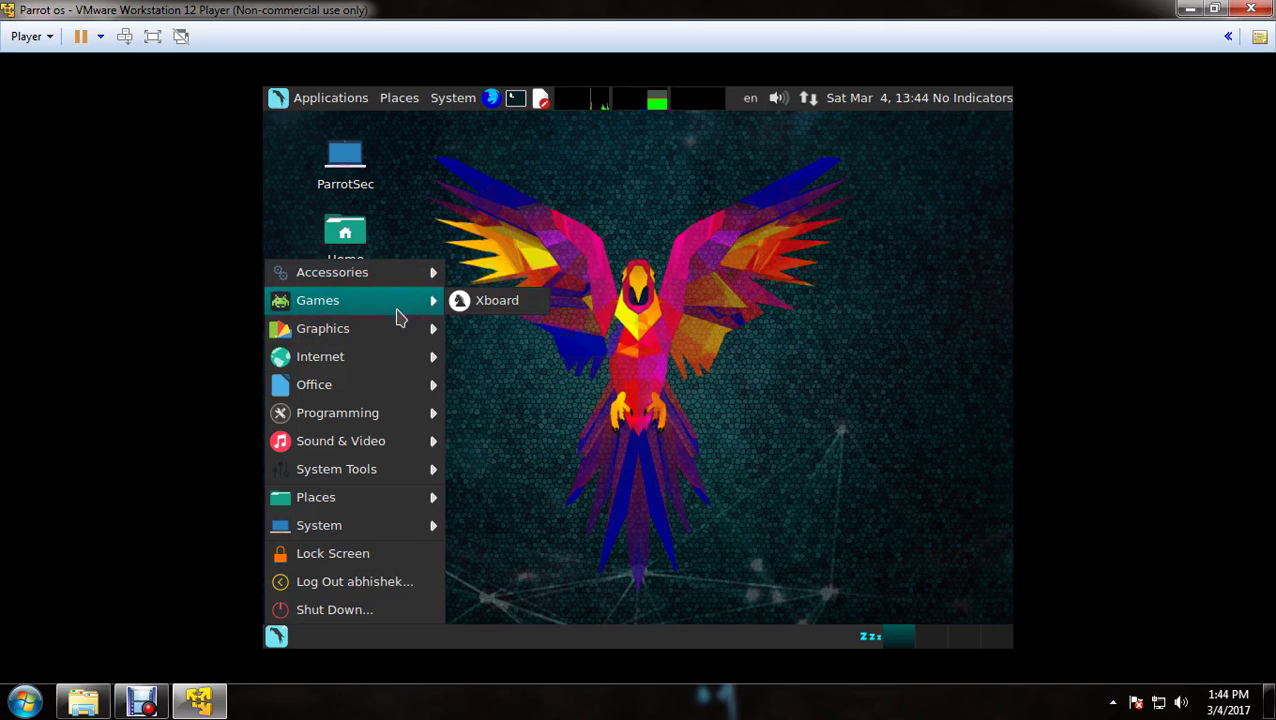
mouse_move(358, 358)
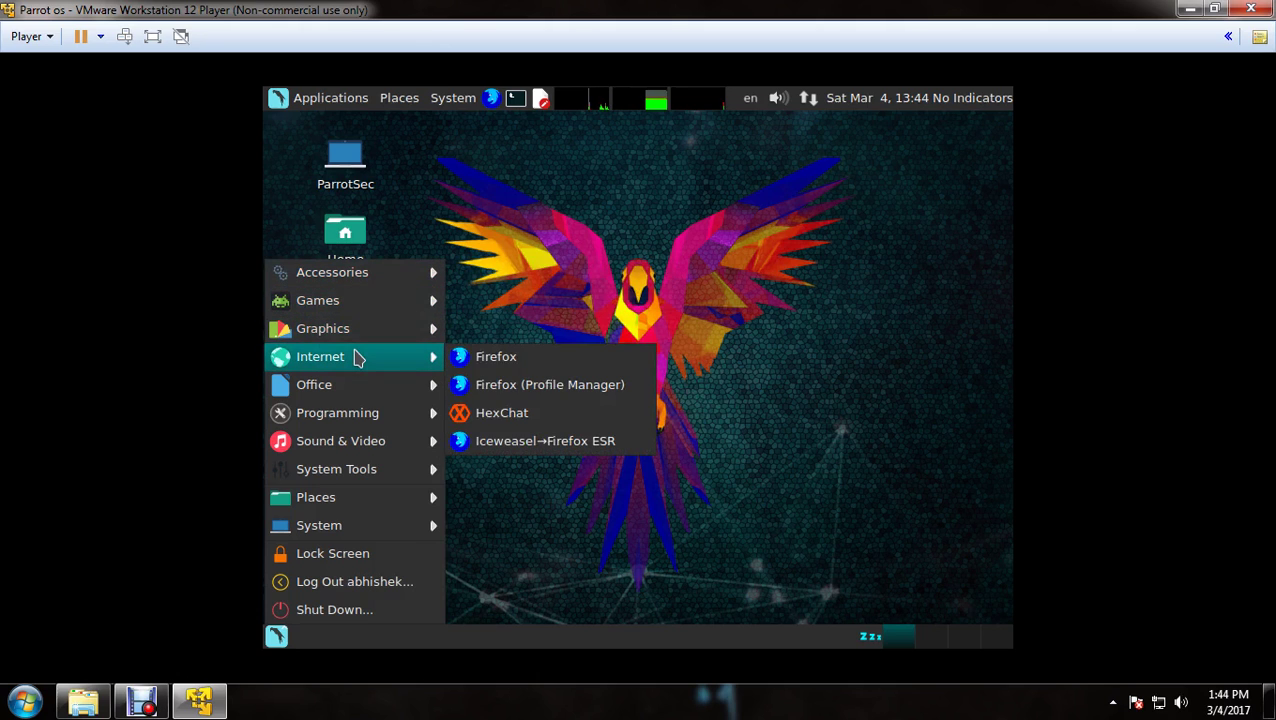
mouse_move(343, 389)
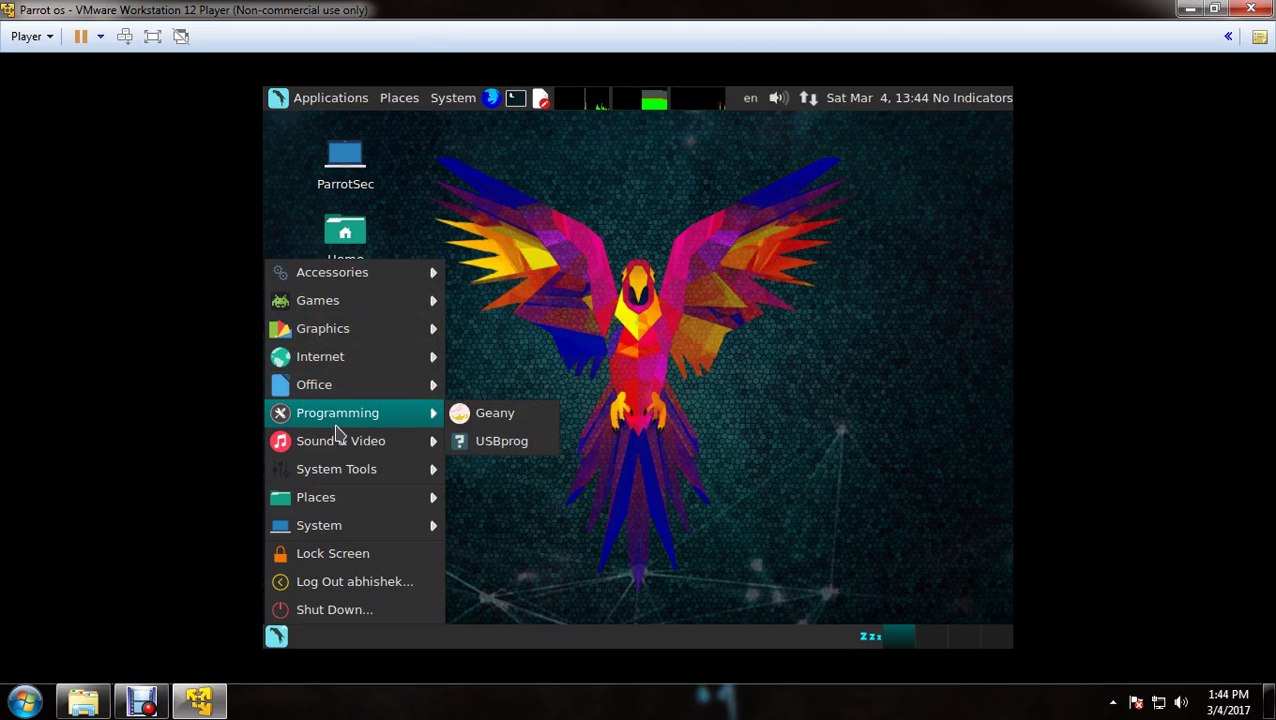
mouse_move(338, 446)
mouse_move(336, 470)
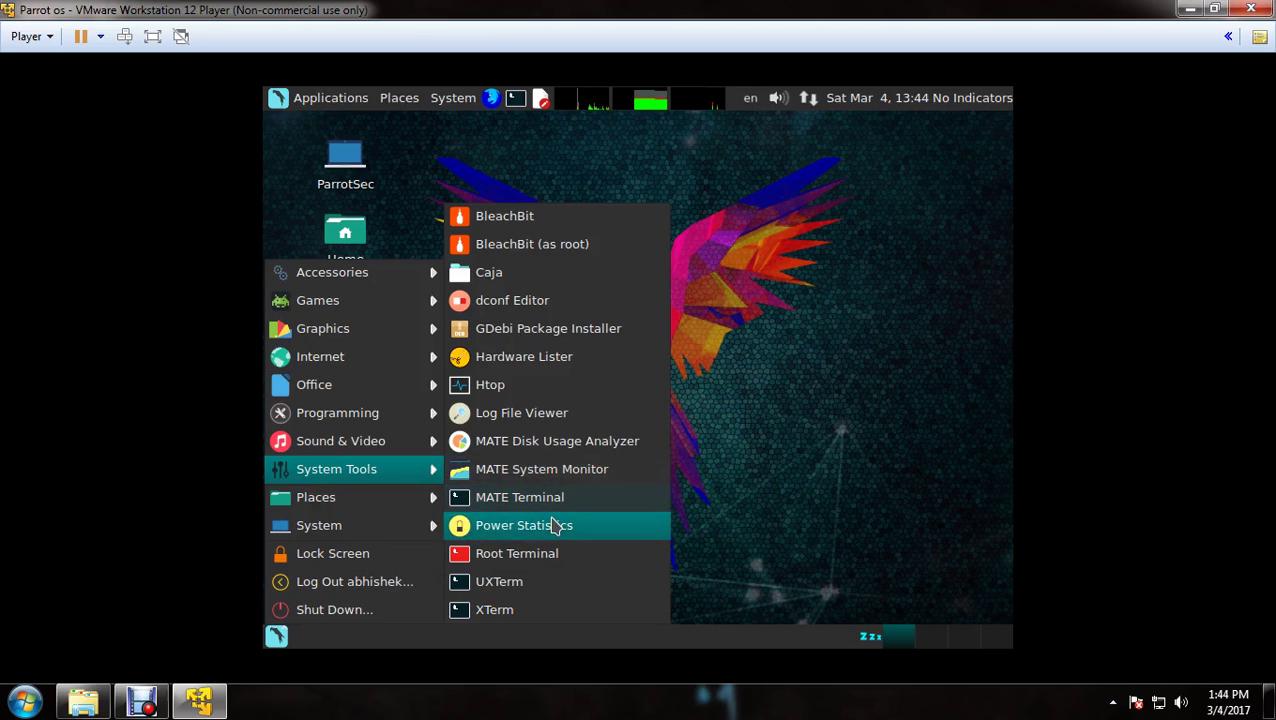
Launch MATE Terminal, move it right, and run ifconfig followed by clear
left_click(537, 497)
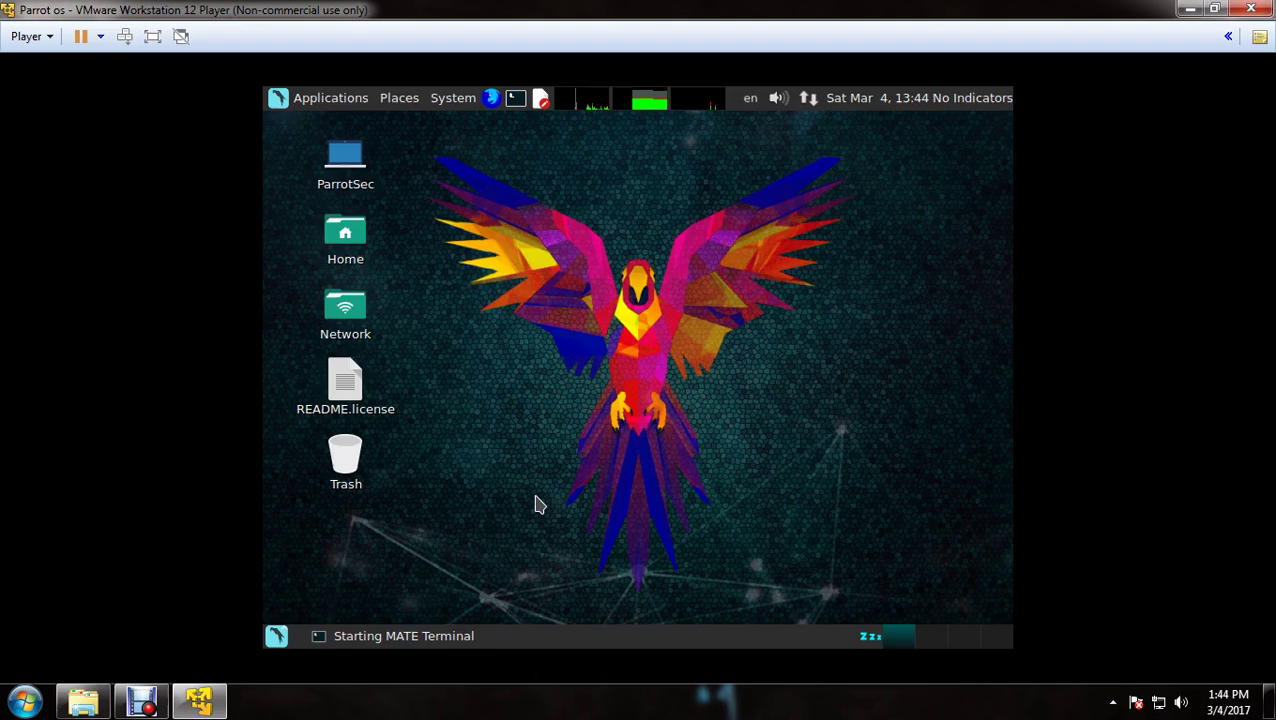
left_click_drag(581, 194, 675, 188)
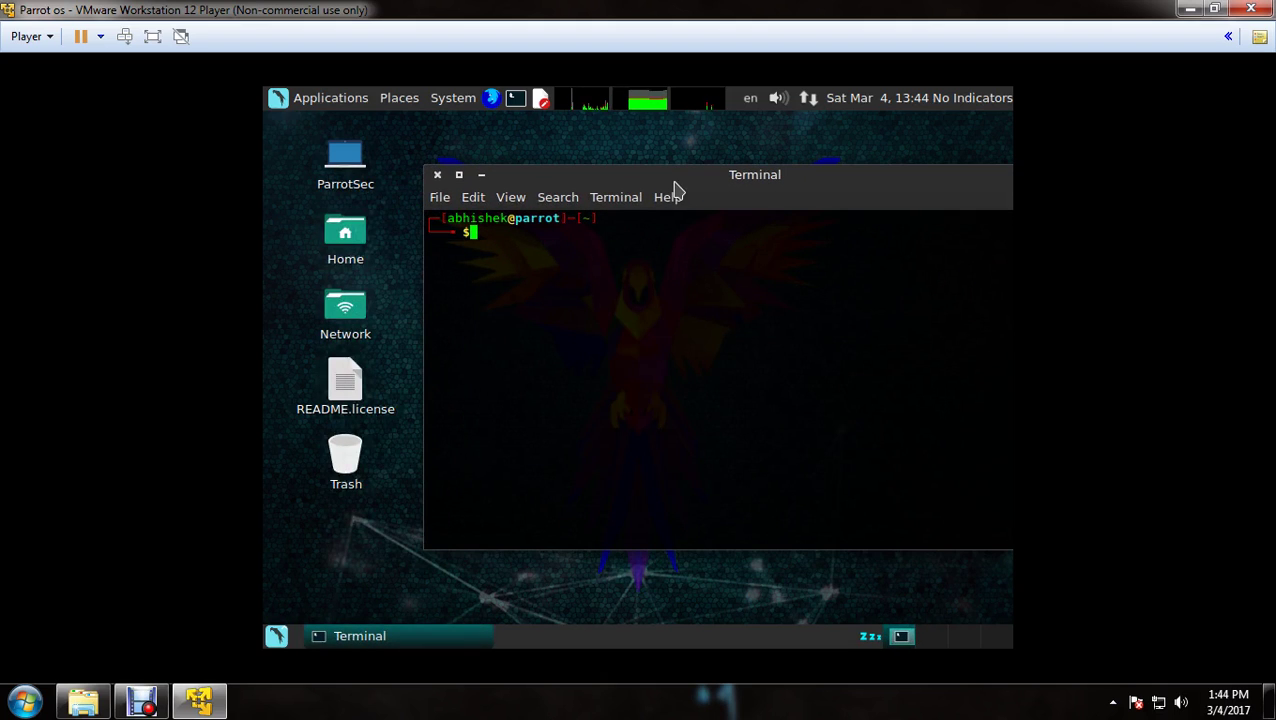
type("ifconfig")
key("Return")
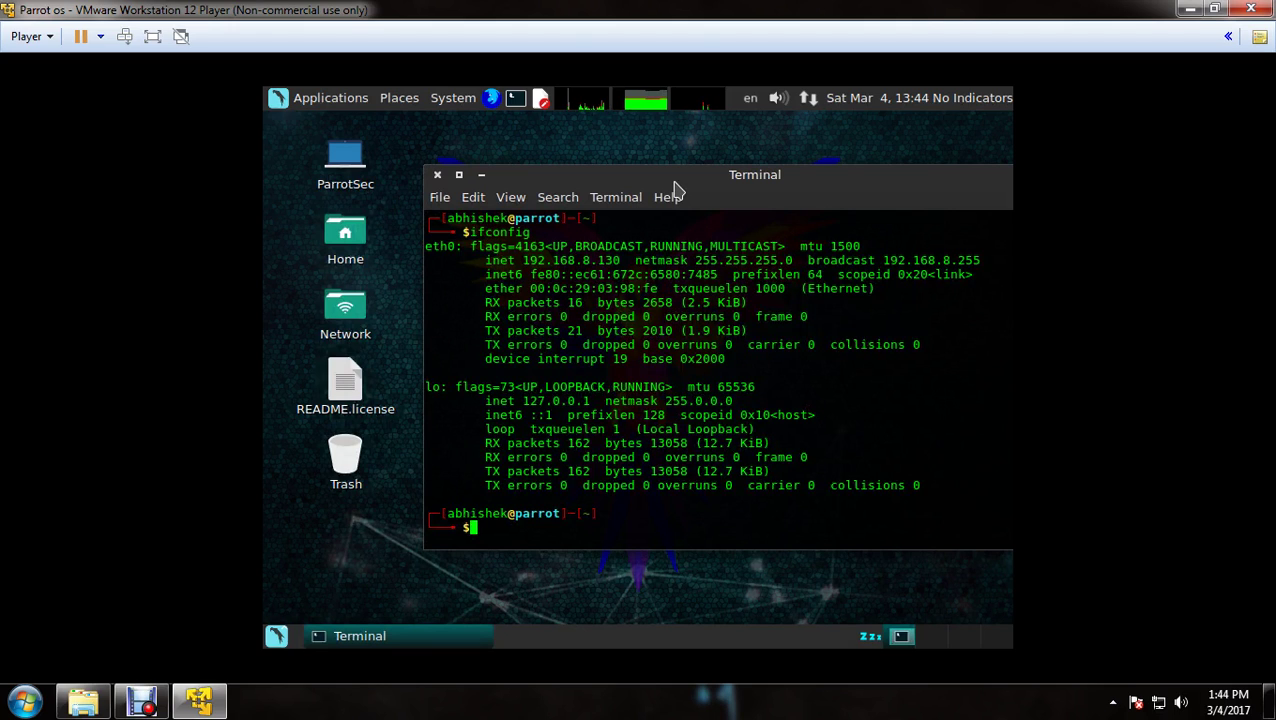
type("clear")
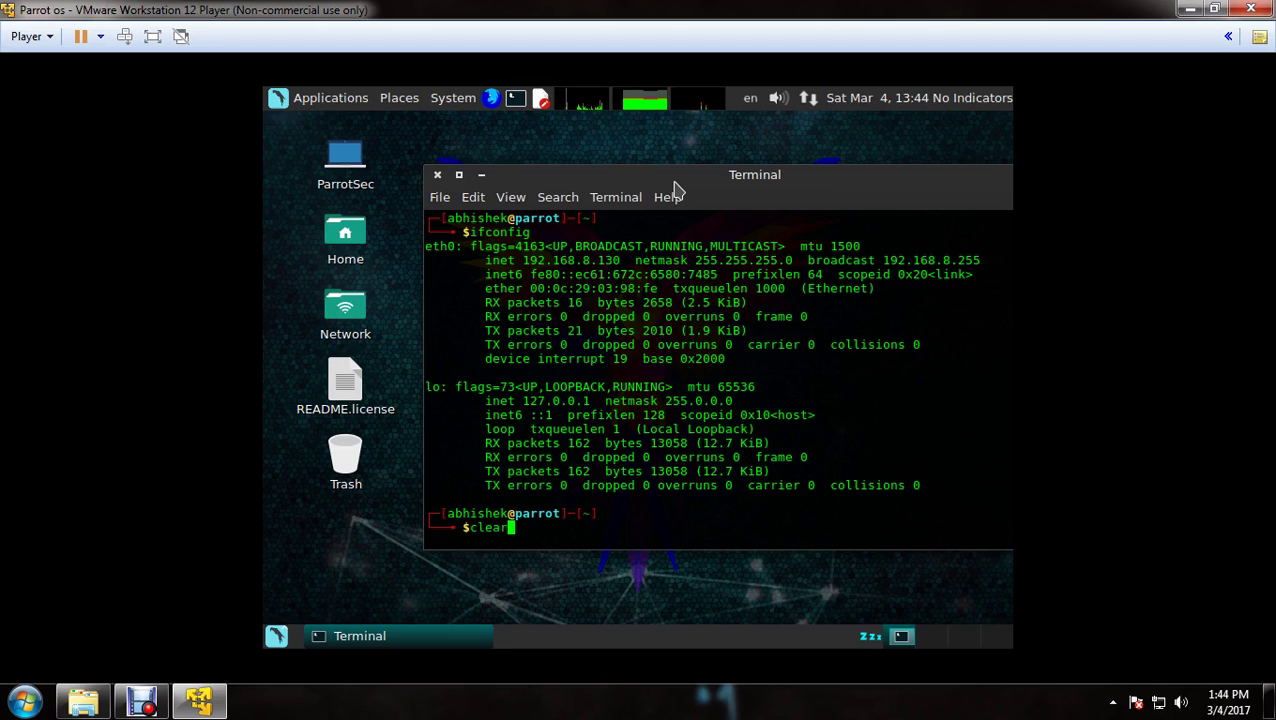
key("Return")
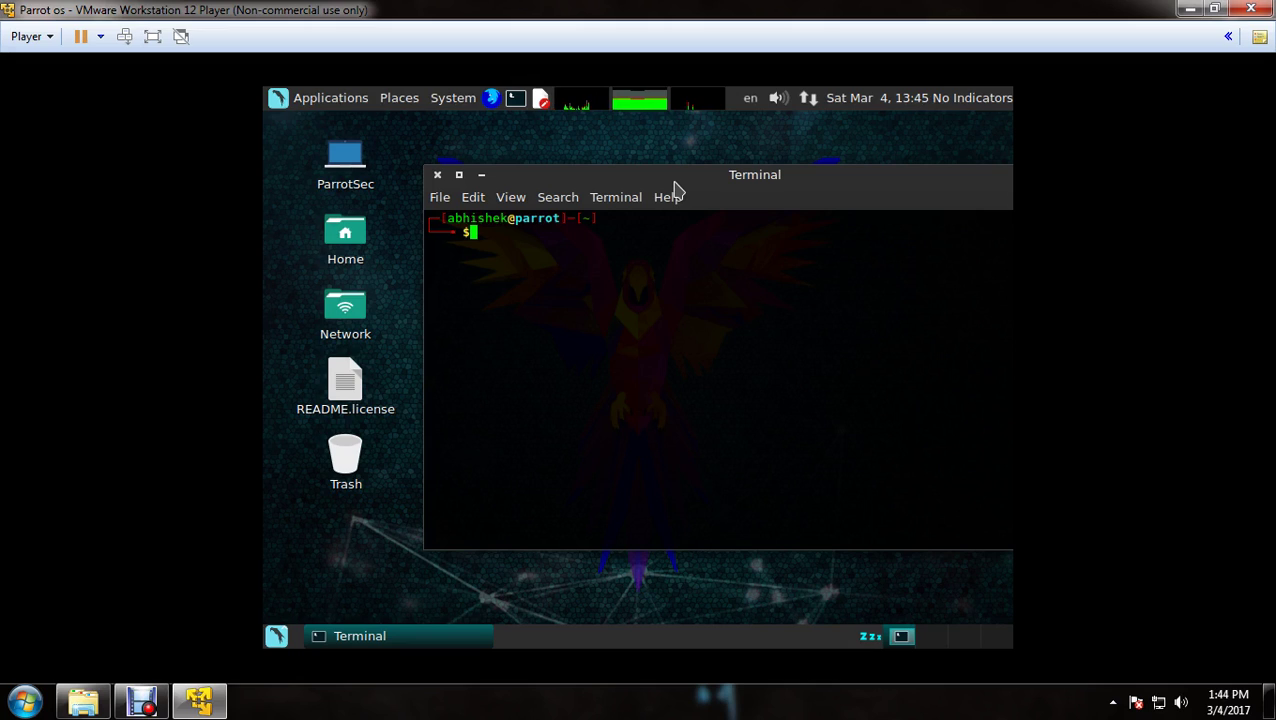
Run date and clear, shift the window slightly left, then run whoami to show the current user
type("date")
key("Return")
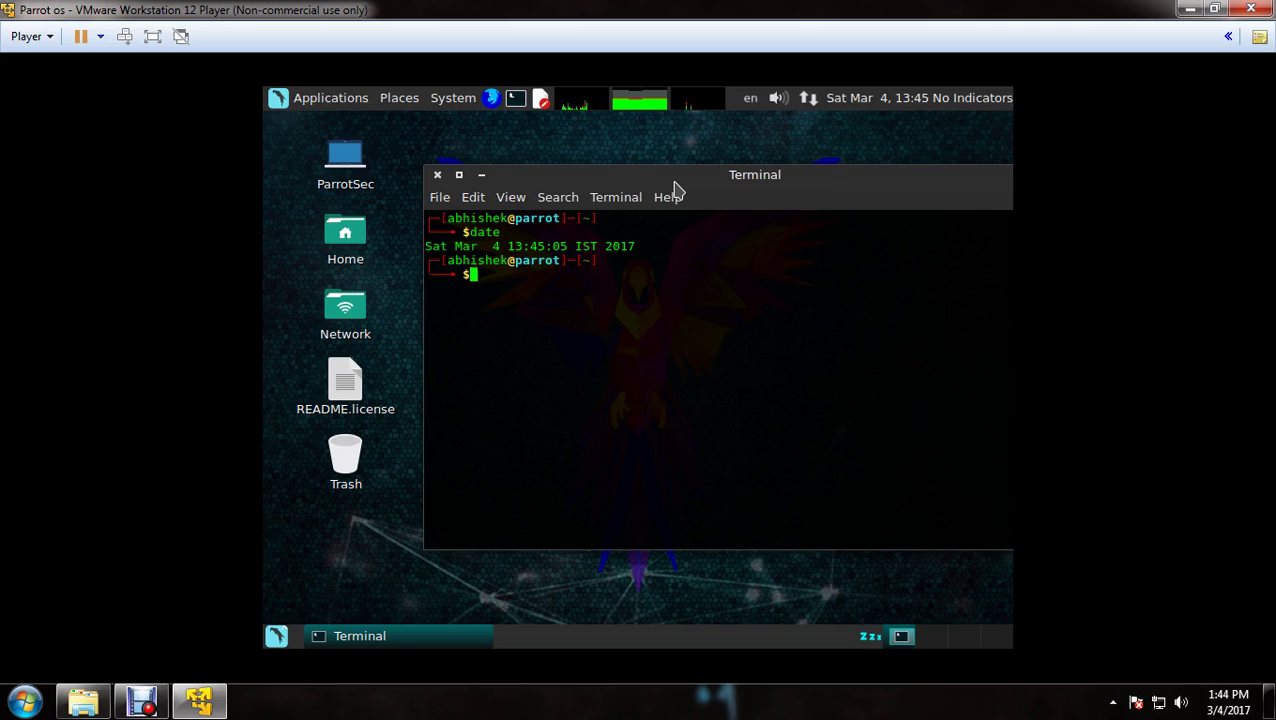
type("clear")
key("Return")
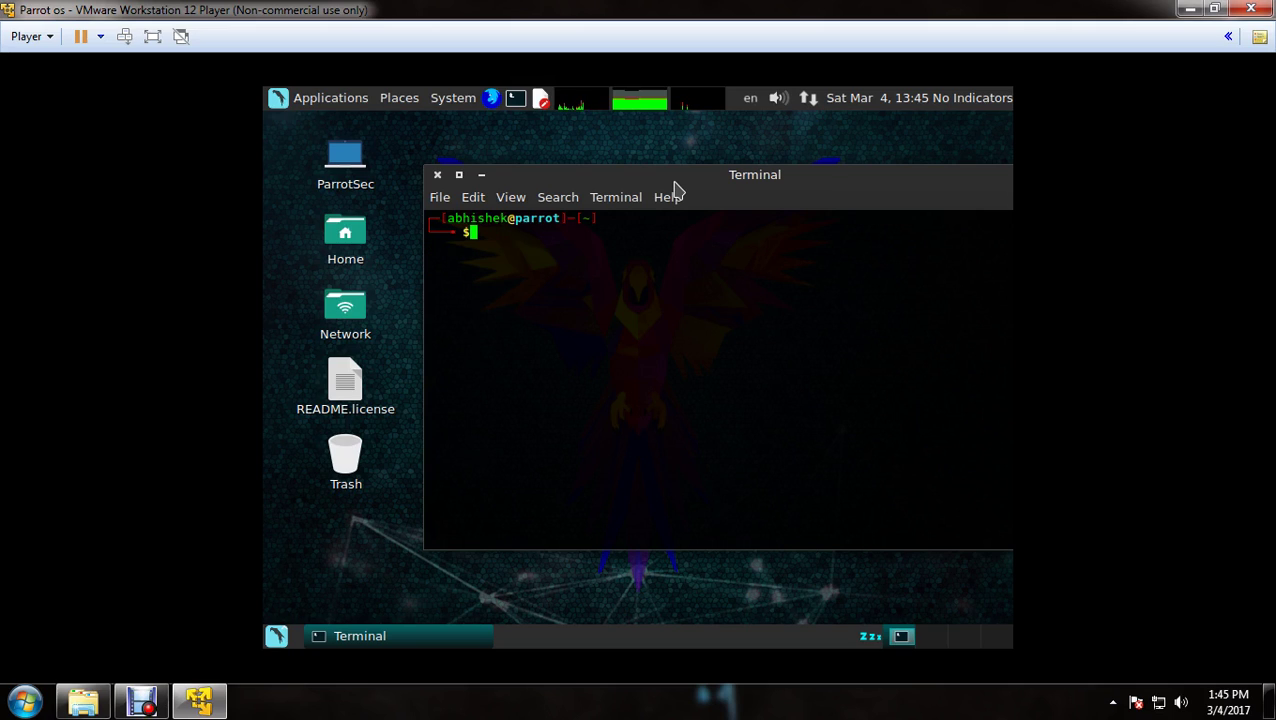
left_click_drag(818, 175, 753, 172)
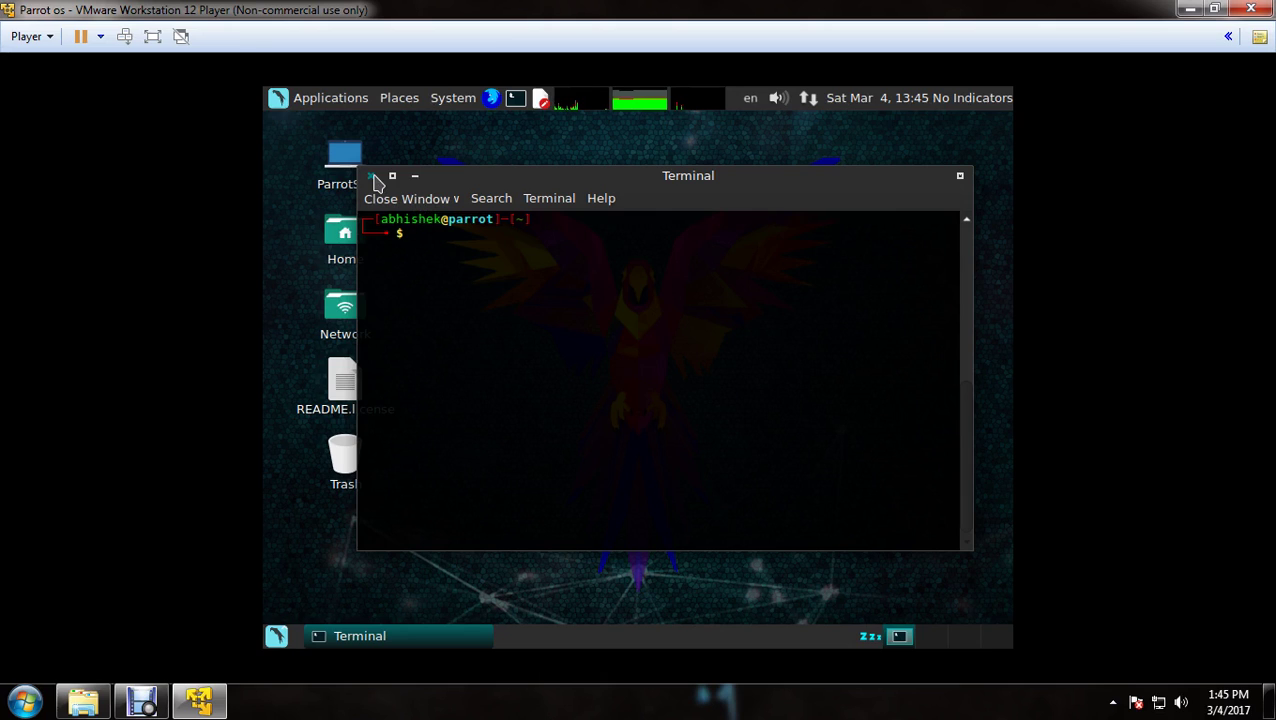
type("whoami")
key("Return")
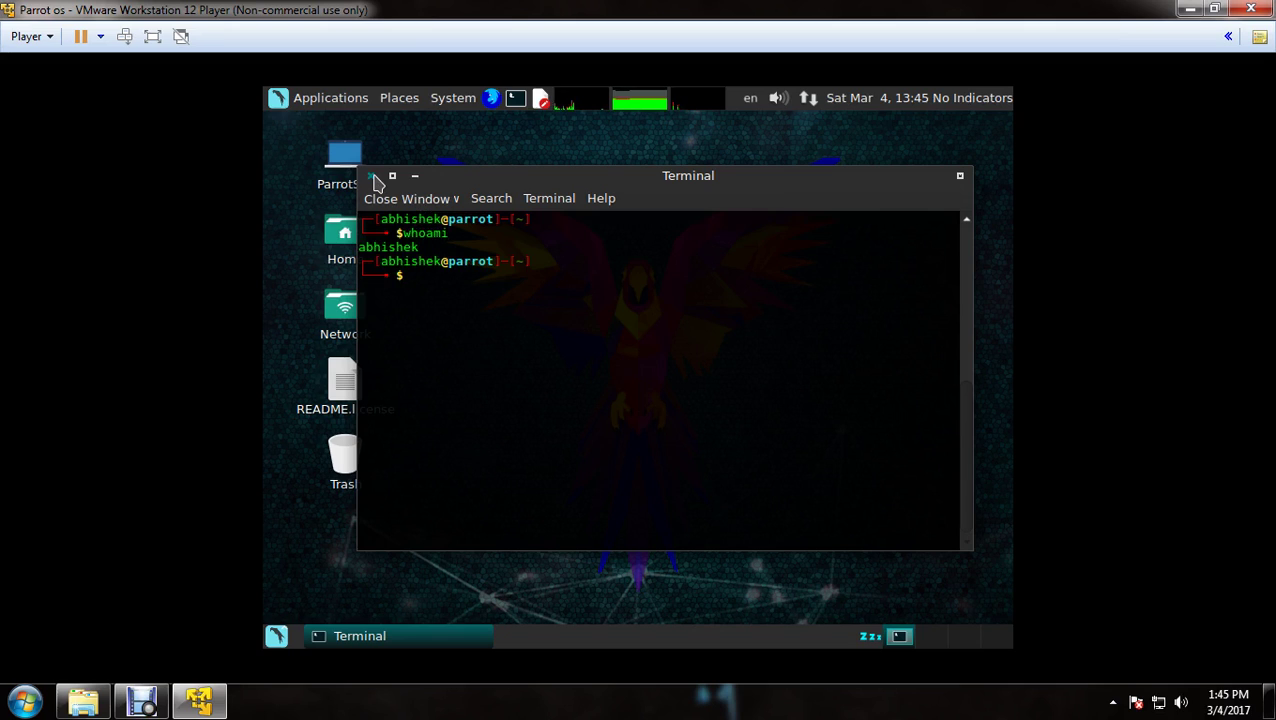
left_click_drag(422, 250, 355, 240)
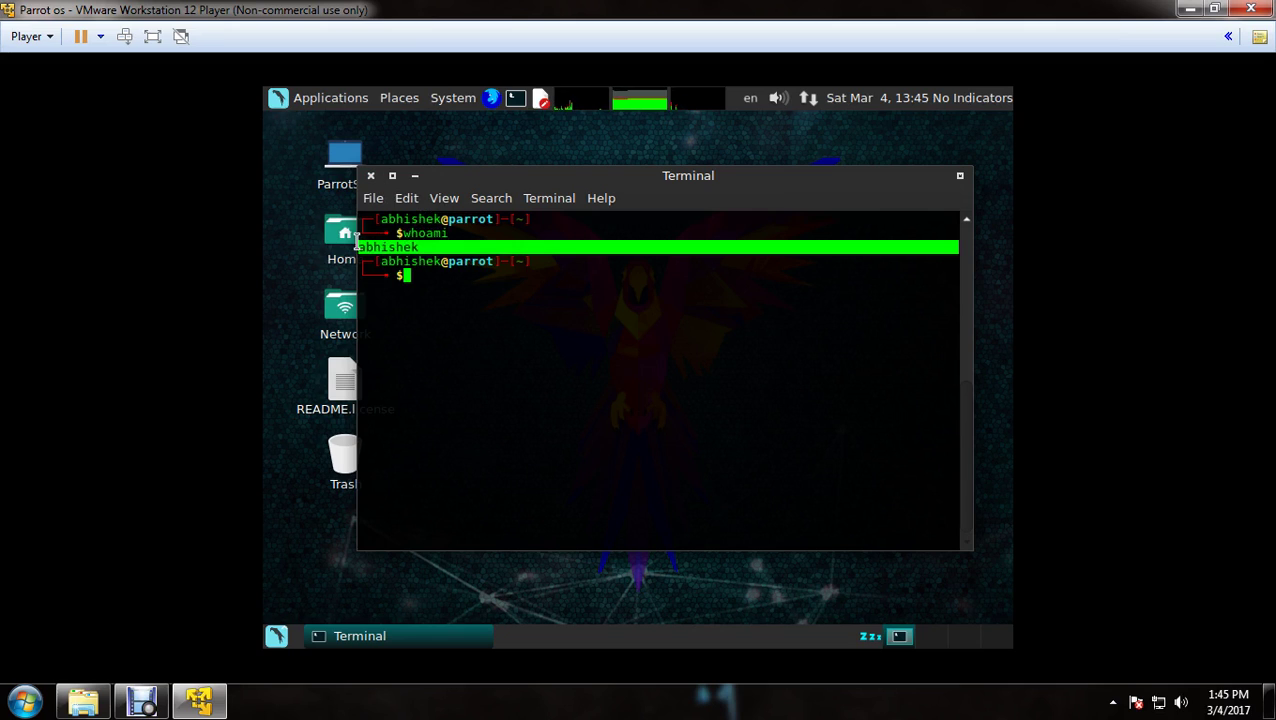
left_click(372, 244)
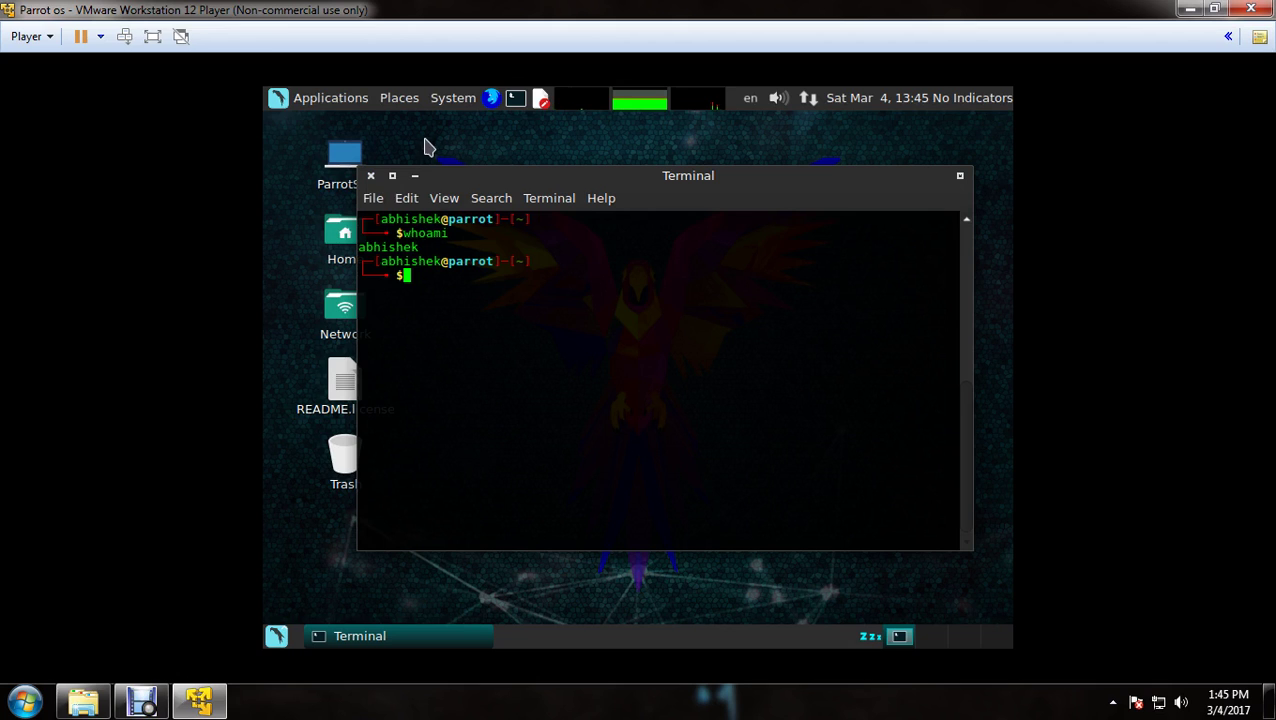
Close the terminal and launch VLC media player from Applications > Sound & Video
left_click(371, 177)
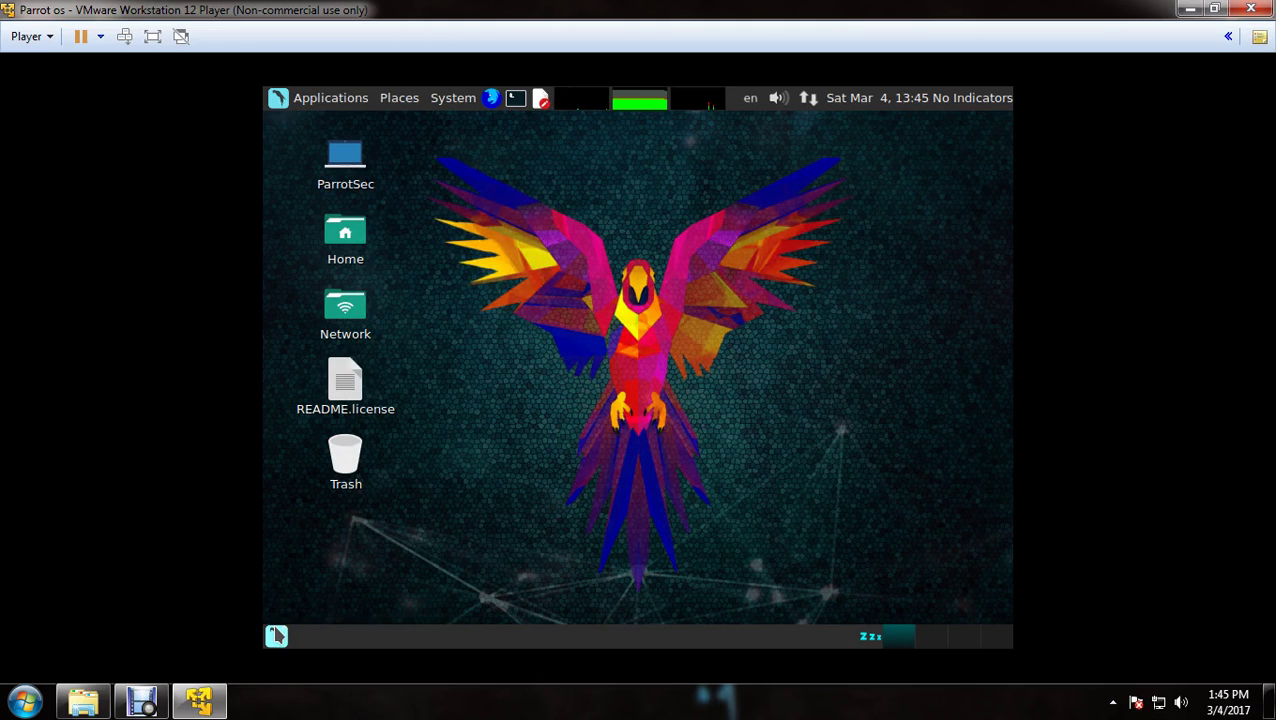
left_click(276, 636)
mouse_move(340, 314)
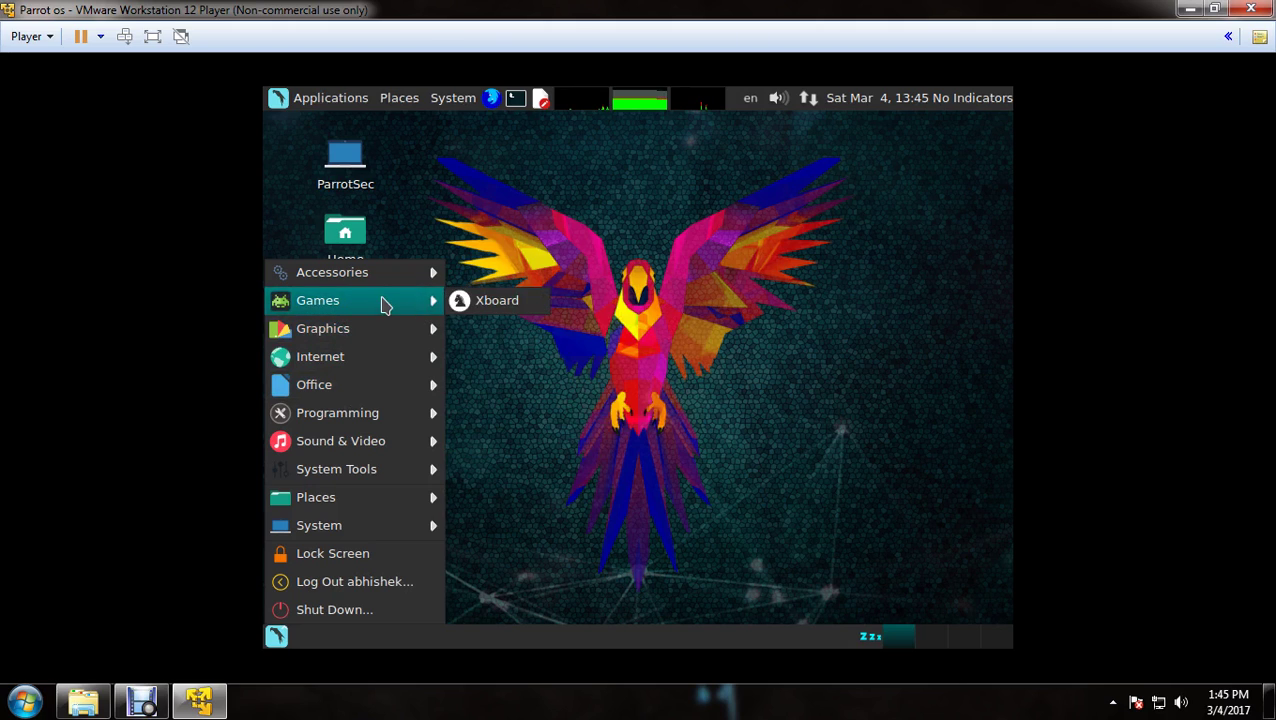
mouse_move(340, 453)
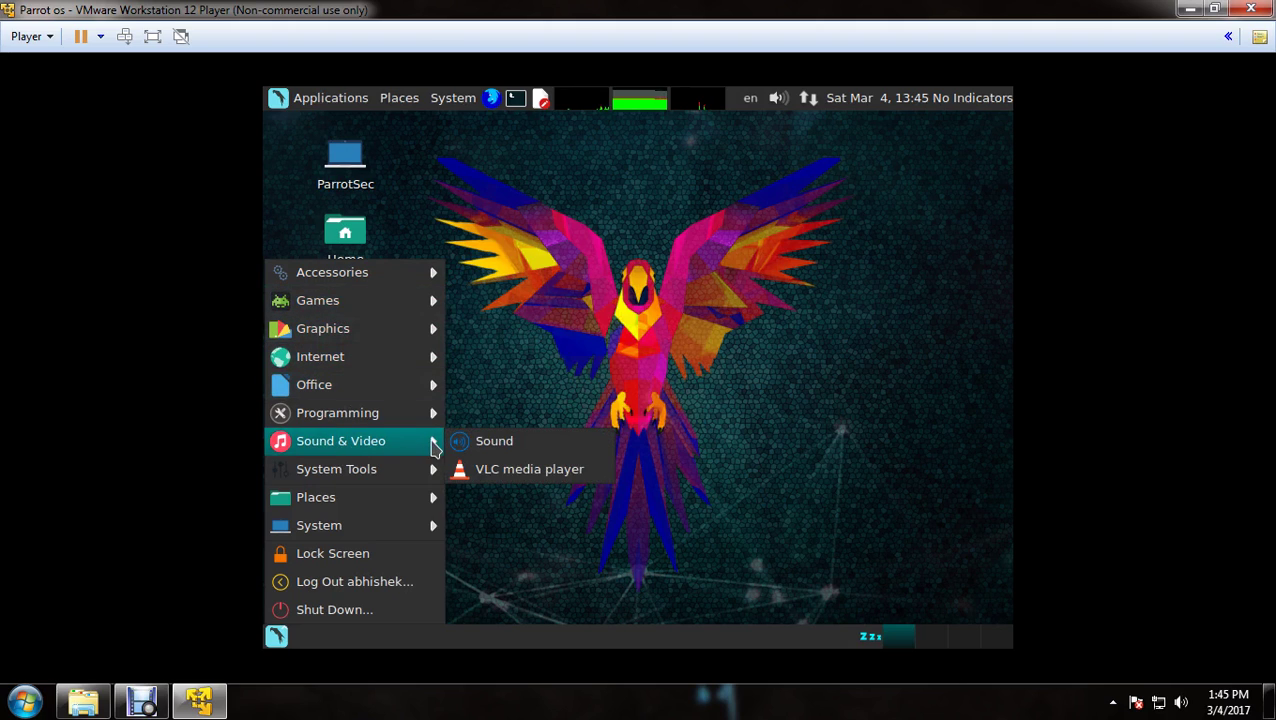
left_click(501, 471)
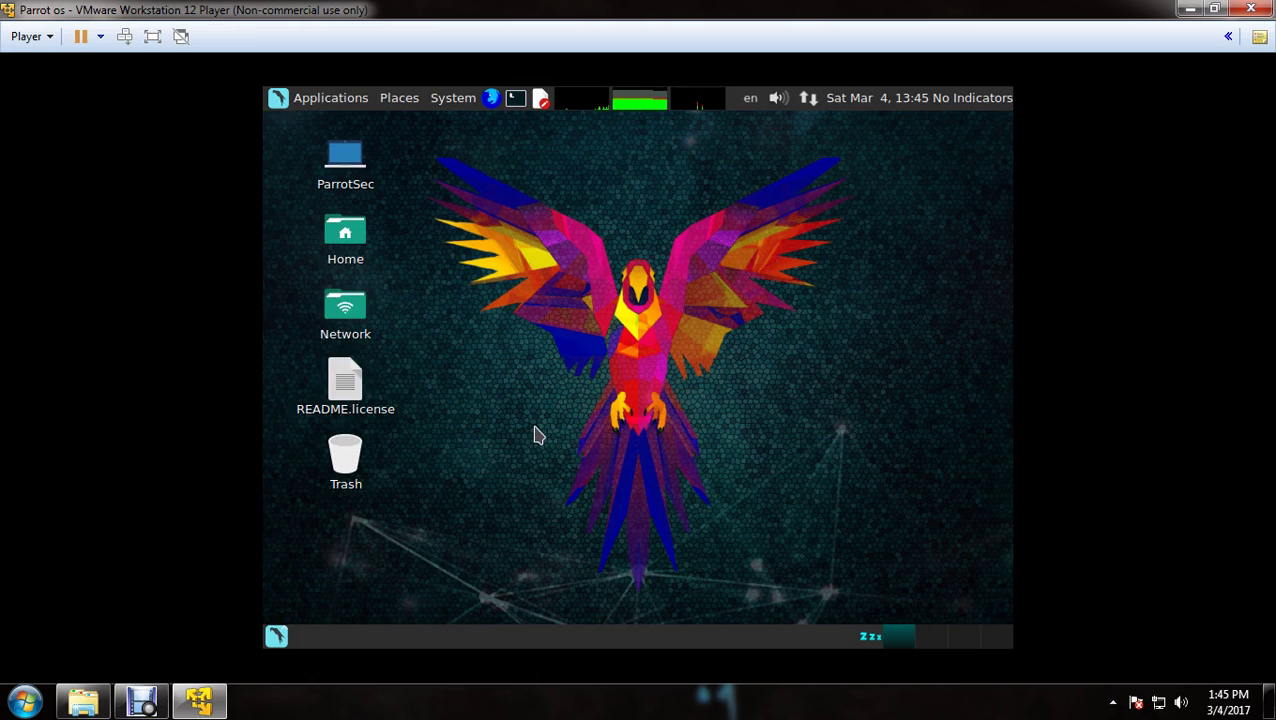
Dismiss VLC's privacy notice, raise the volume above half, and close VLC
left_click(752, 510)
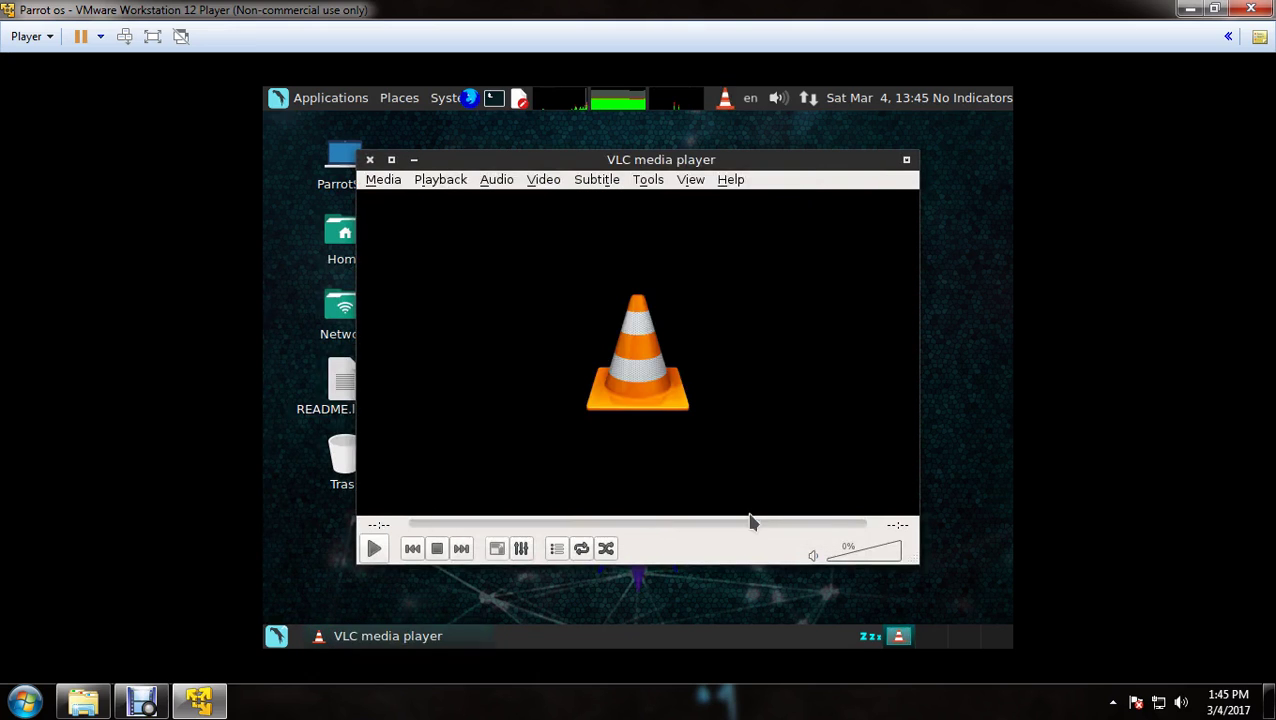
left_click_drag(846, 552, 862, 551)
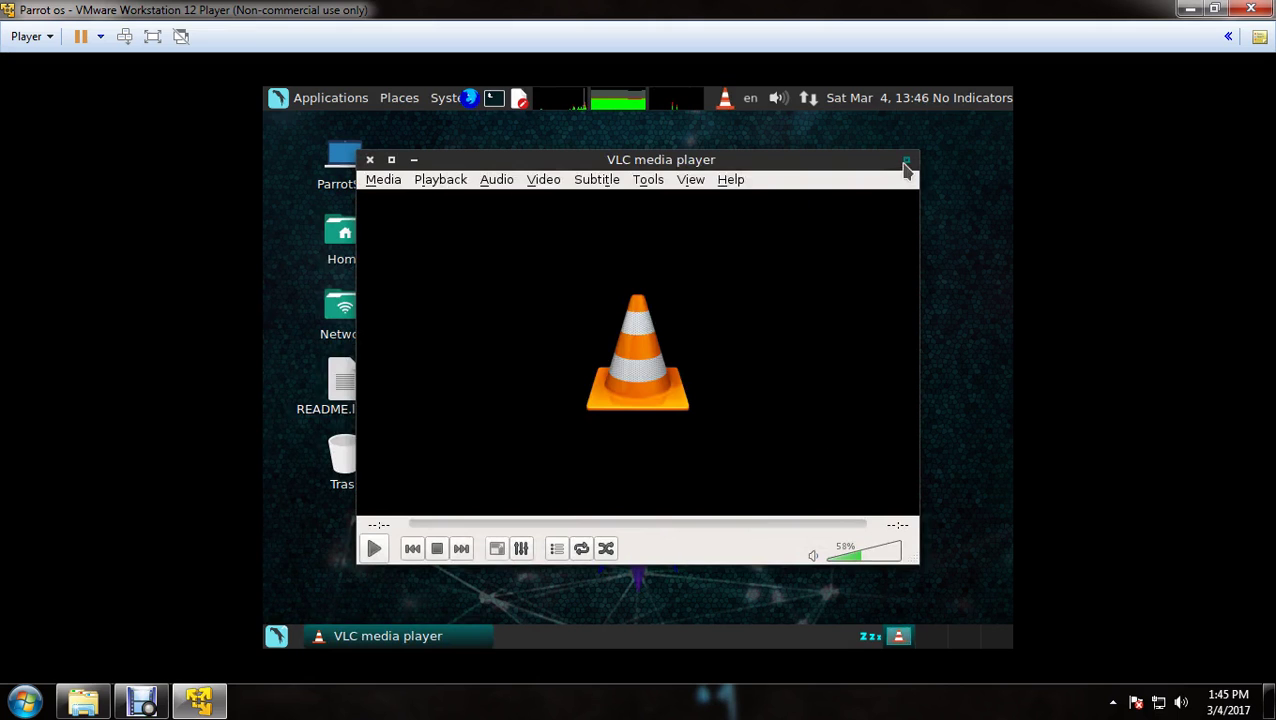
left_click(369, 161)
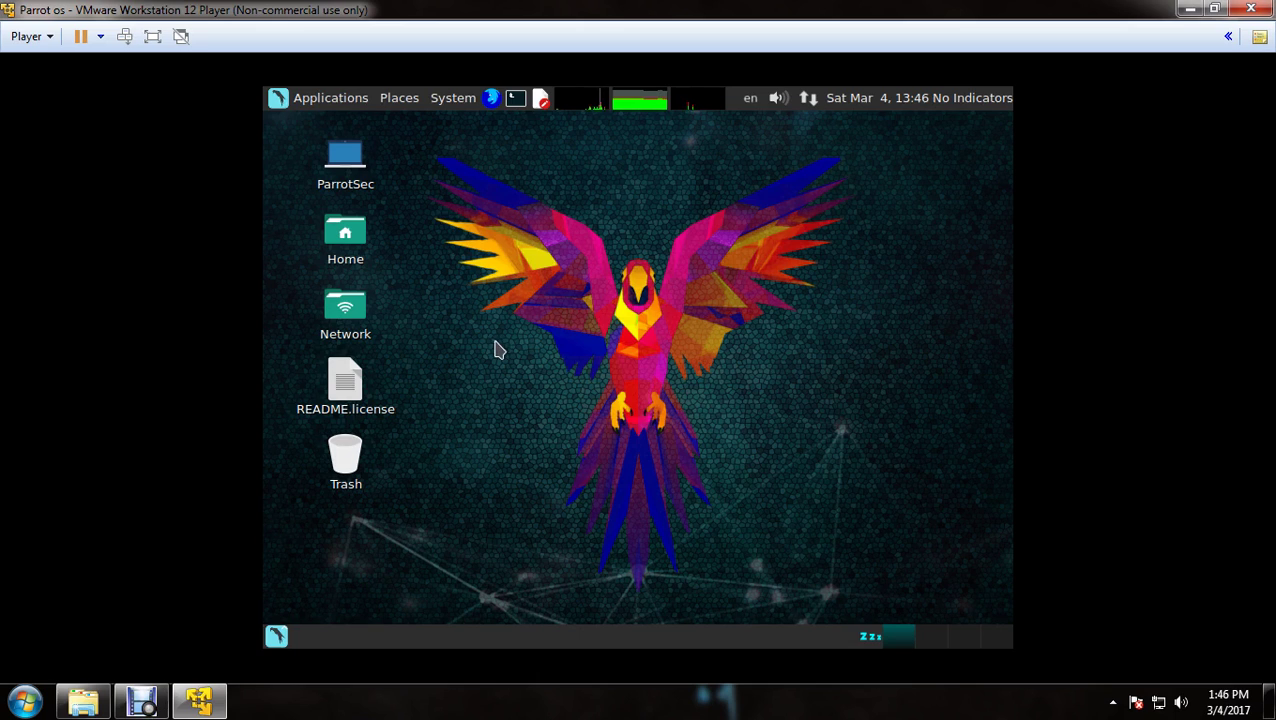
Move the Trash to the desktop's bottom-right and README.license to the upper right
left_click_drag(505, 273, 606, 476)
left_click_drag(352, 458, 983, 588)
left_click_drag(345, 380, 930, 280)
Select the Network and Home icons, dismiss the desktop and applications menus, and close the Network folder
left_click(330, 305)
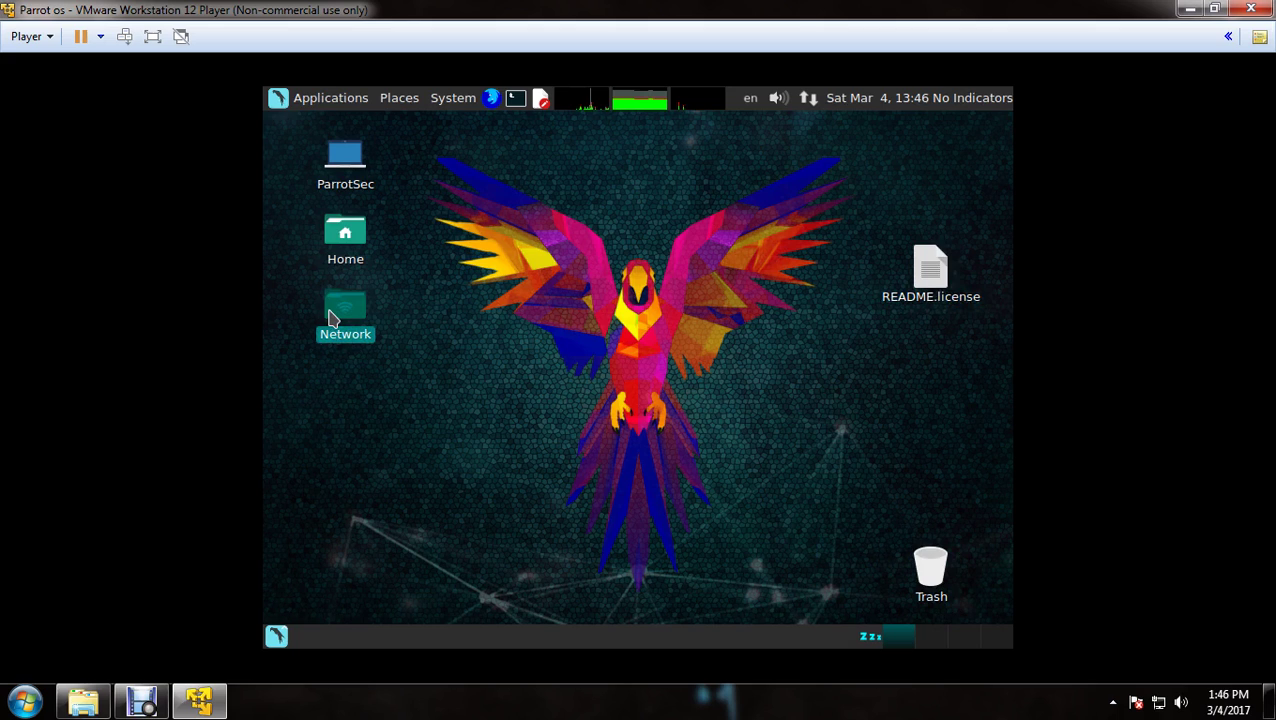
left_click(337, 245)
left_click(670, 352)
right_click(648, 282)
left_click(508, 265)
left_click(318, 101)
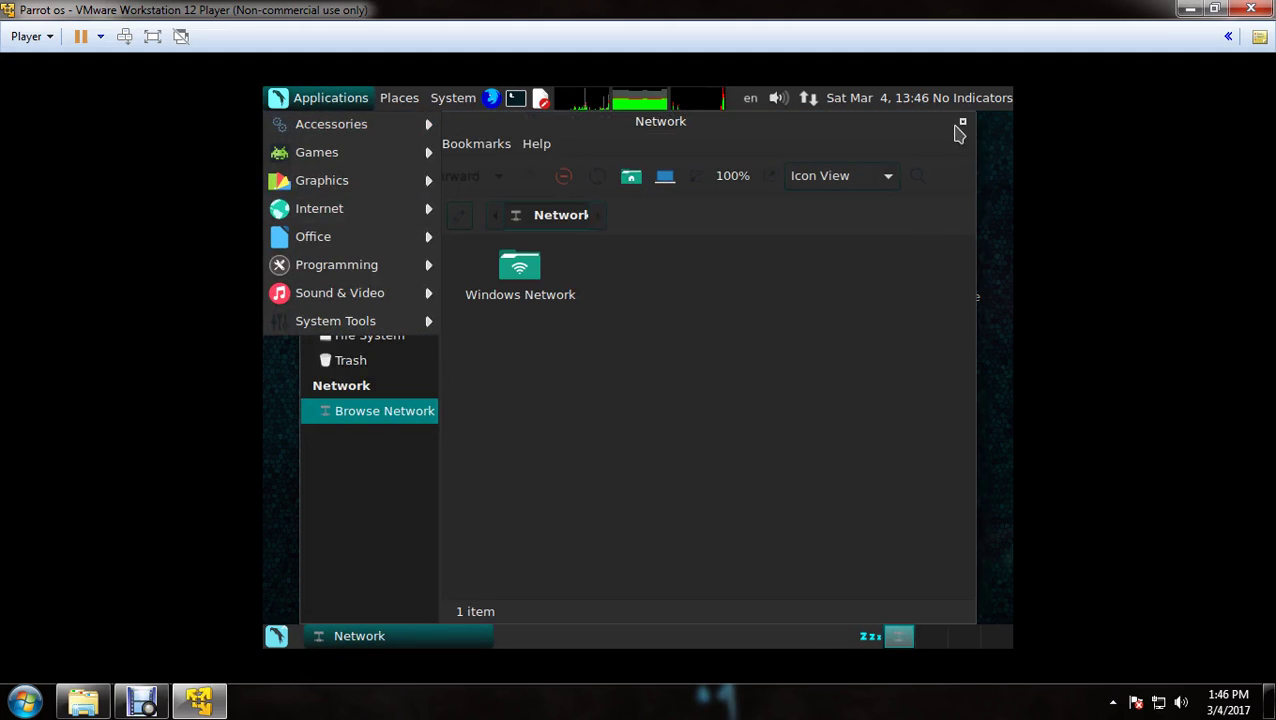
left_click(954, 127)
left_click(315, 122)
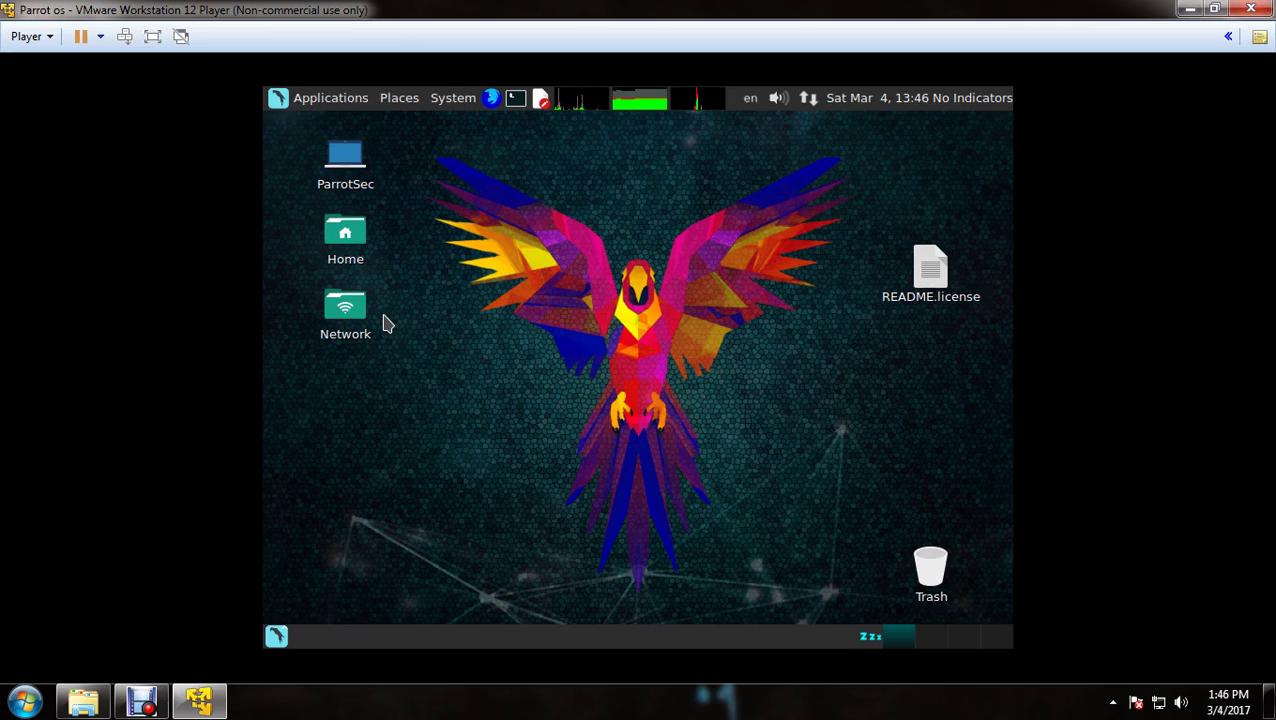
left_click(331, 104)
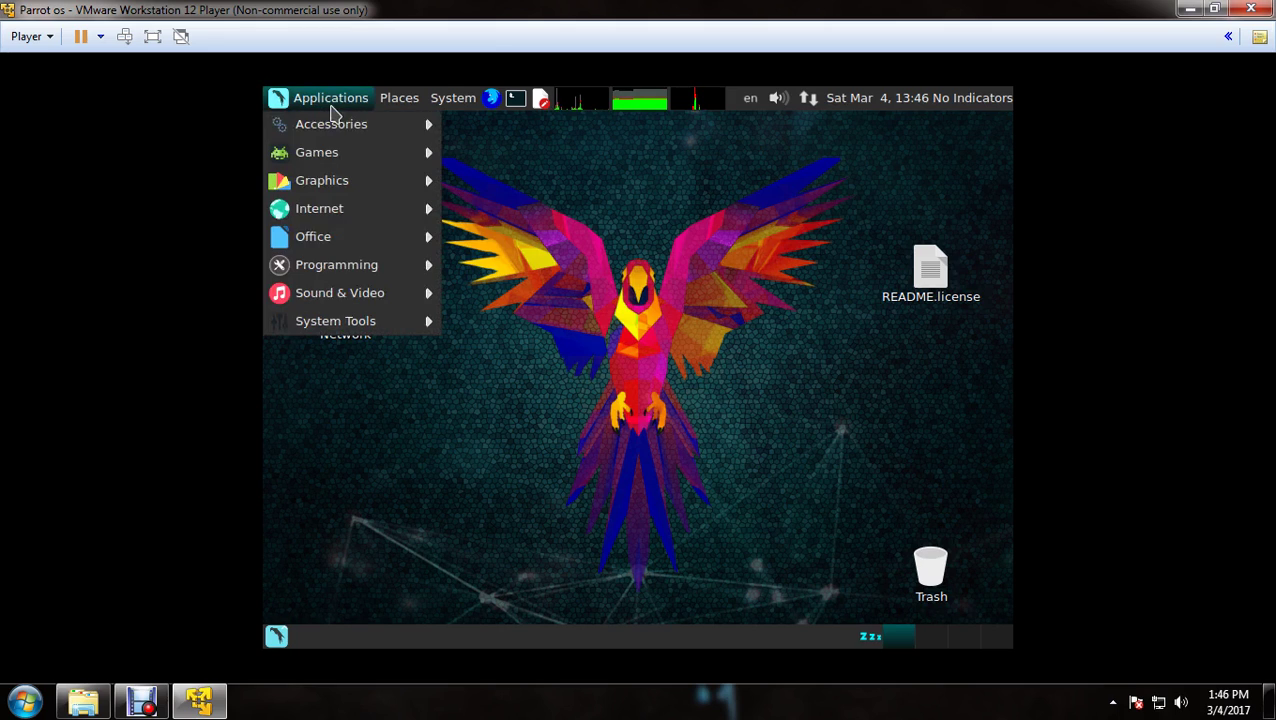
mouse_move(409, 206)
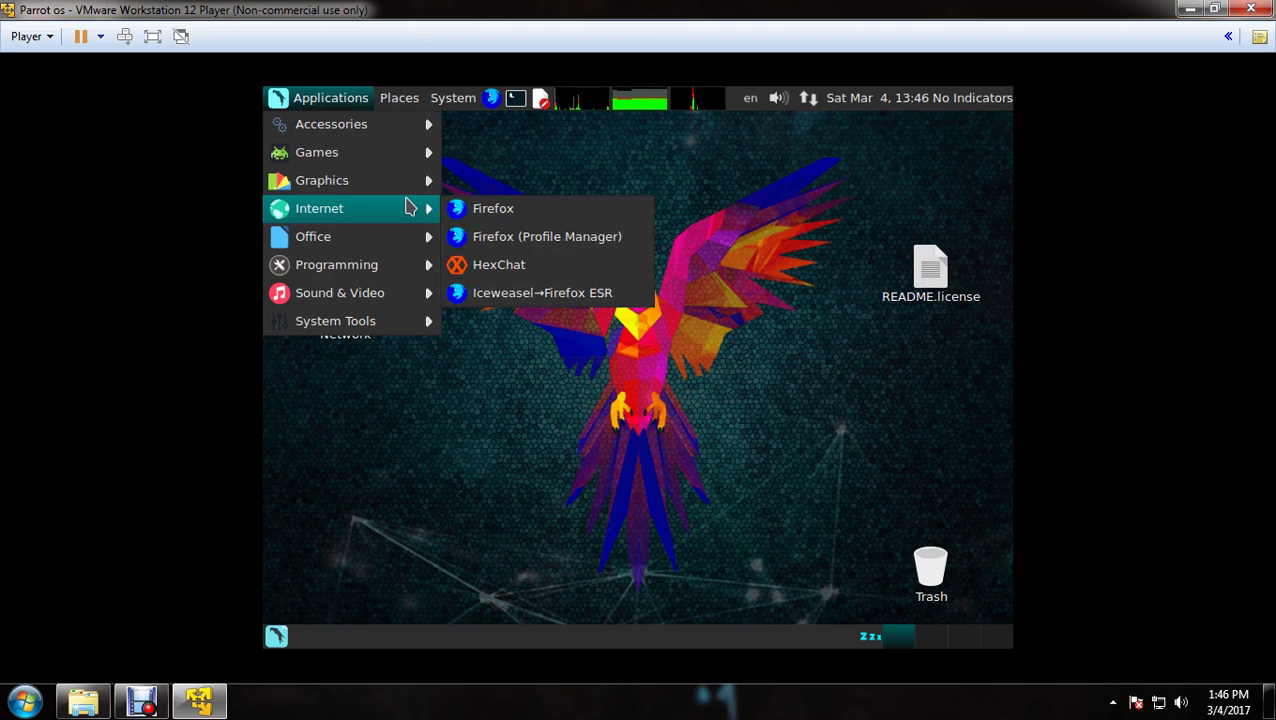
mouse_move(393, 186)
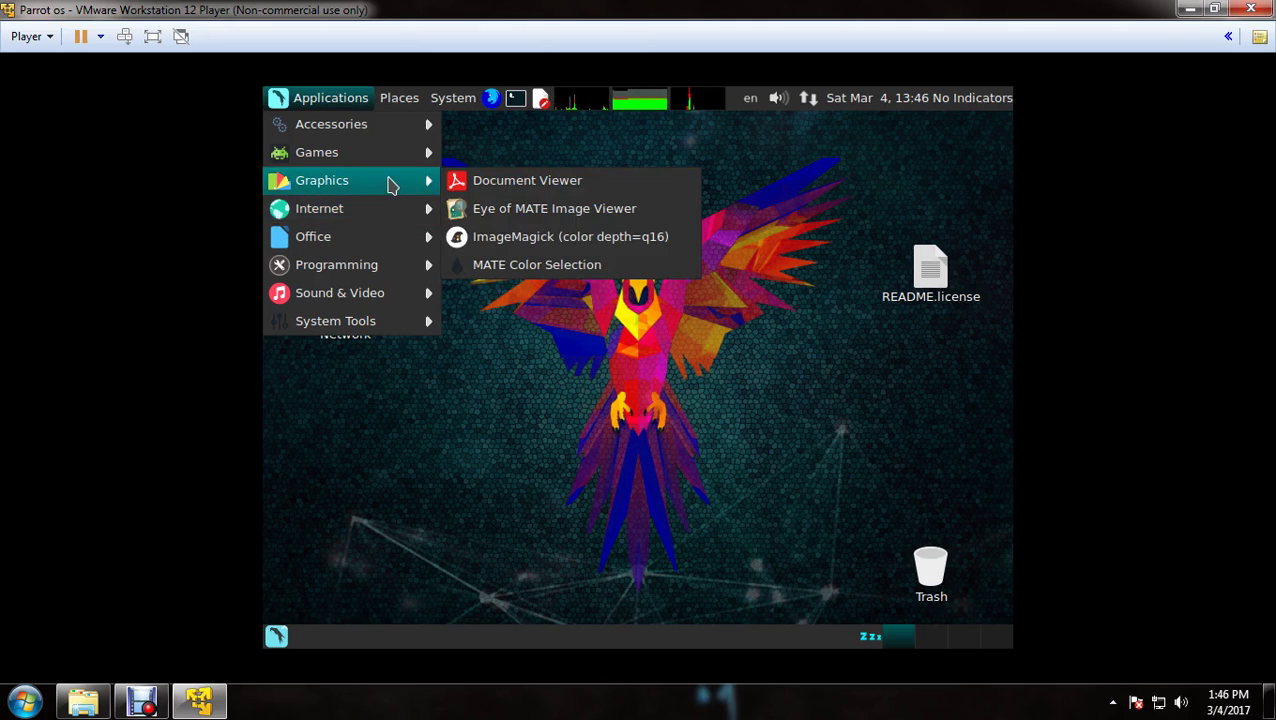
left_click(573, 285)
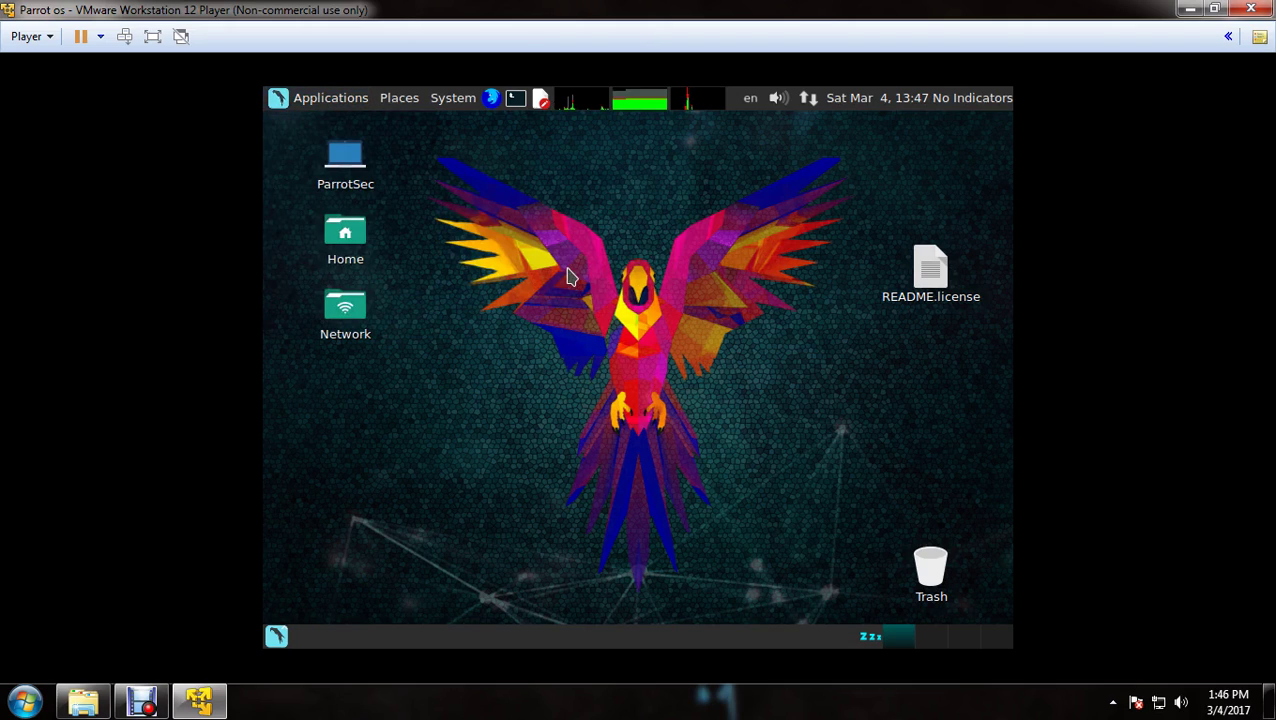